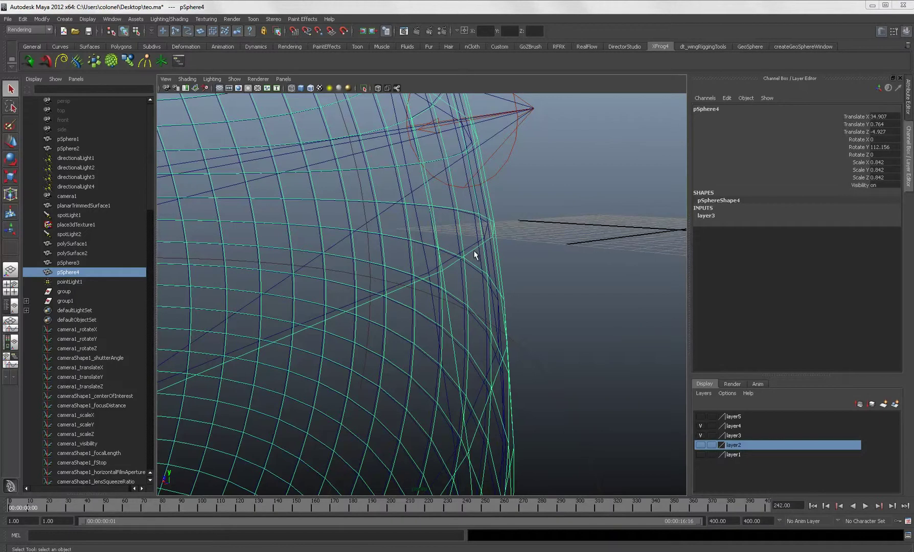
Step: With the Polygons shelf active, undo the pSphere4 shape edits, deselect it and select pSphere3
click(121, 46)
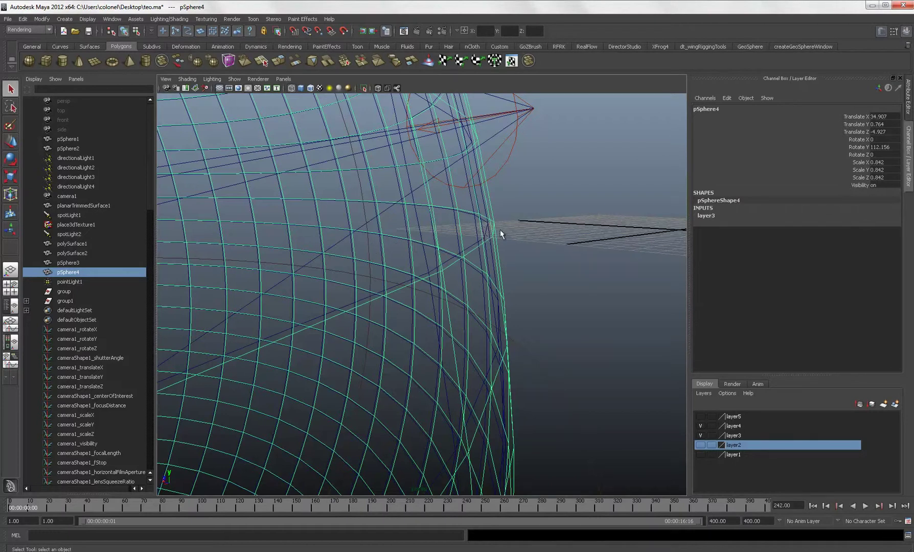
key(ctrl+z)
key(ctrl+z)
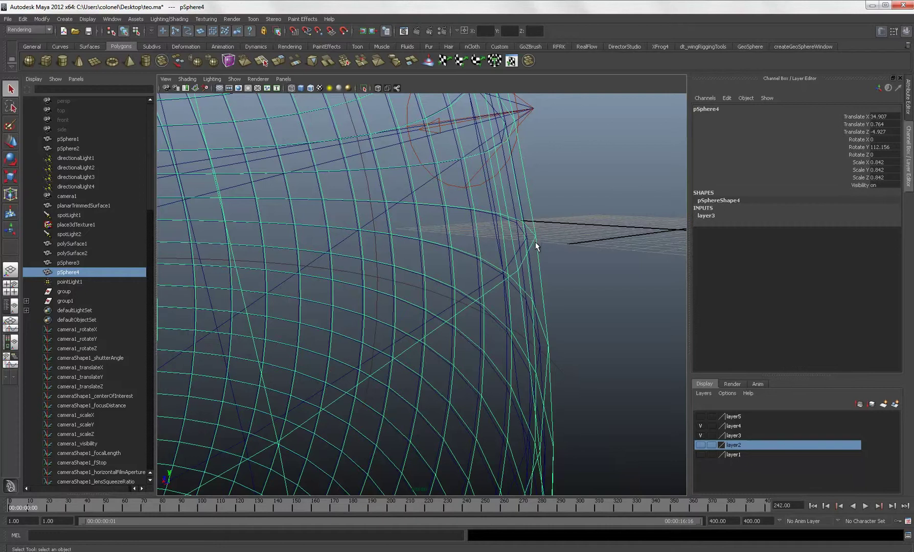
click(575, 283)
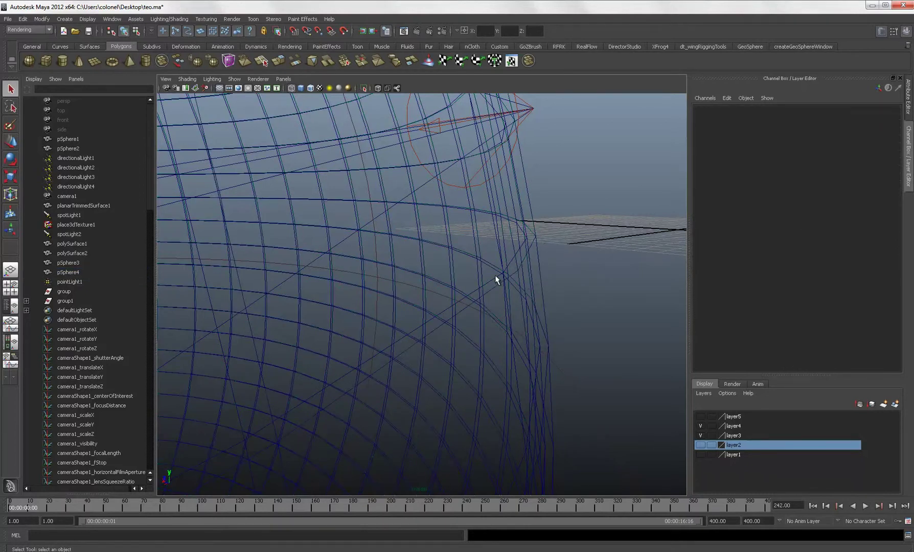
click(496, 280)
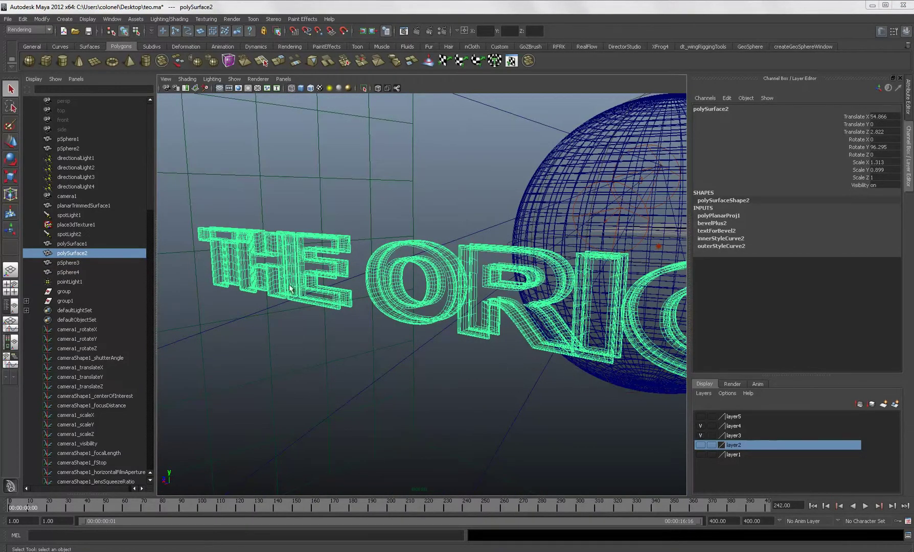
Step: Open the Create Text options with Type set to Bevel, moved aside, and tumble toward THE ORIGIN
alt+drag(491, 347, 460, 346)
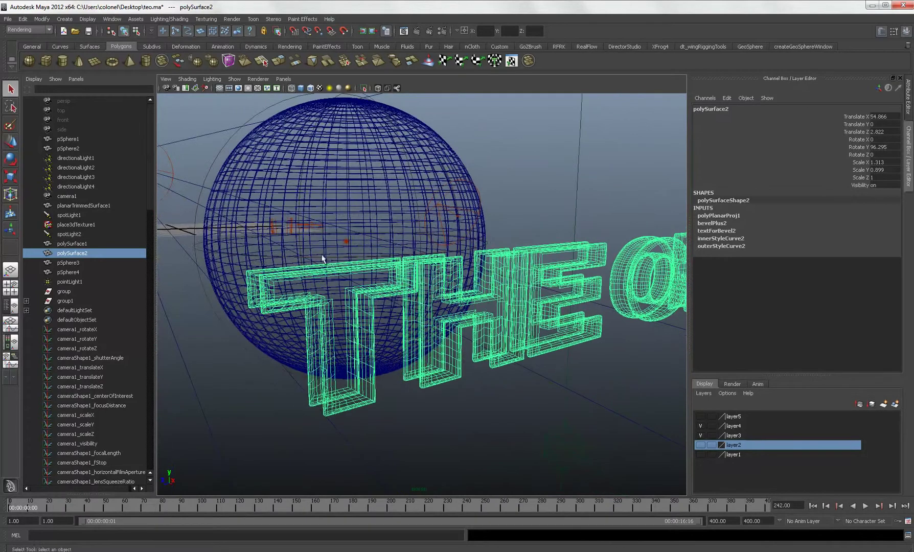
click(65, 18)
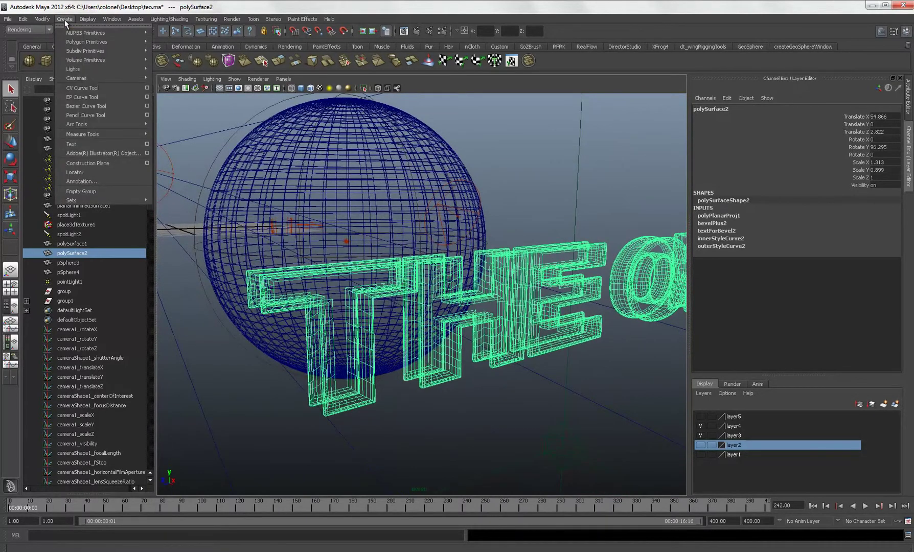
click(147, 143)
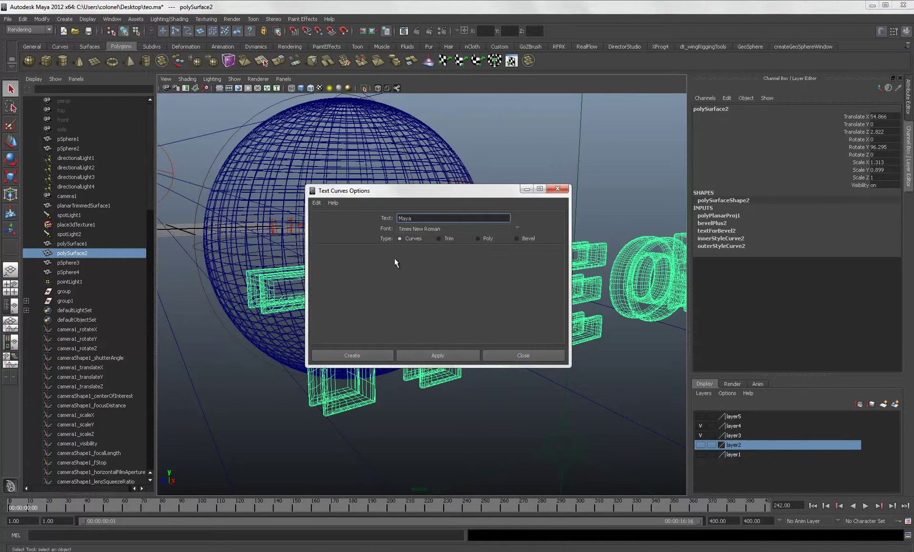
click(517, 238)
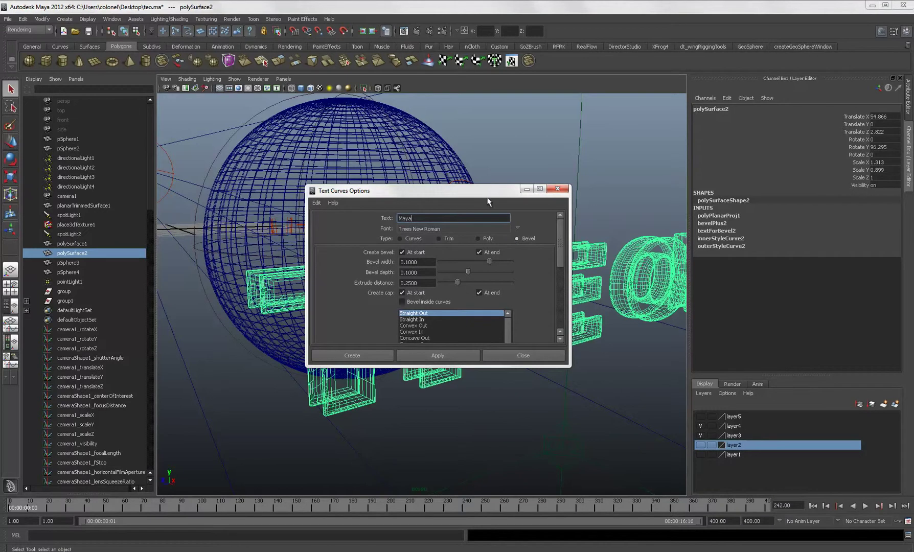
drag(459, 193, 747, 272)
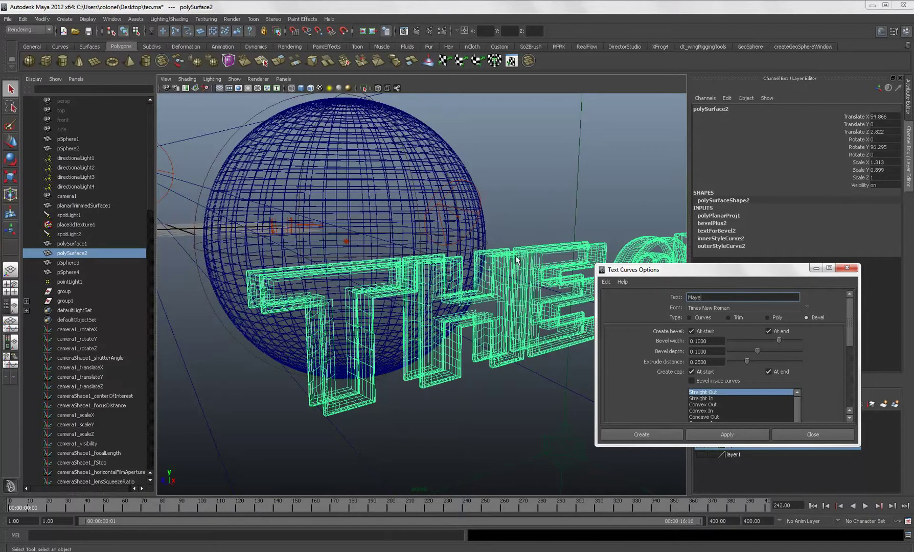
alt+drag(498, 255, 469, 265)
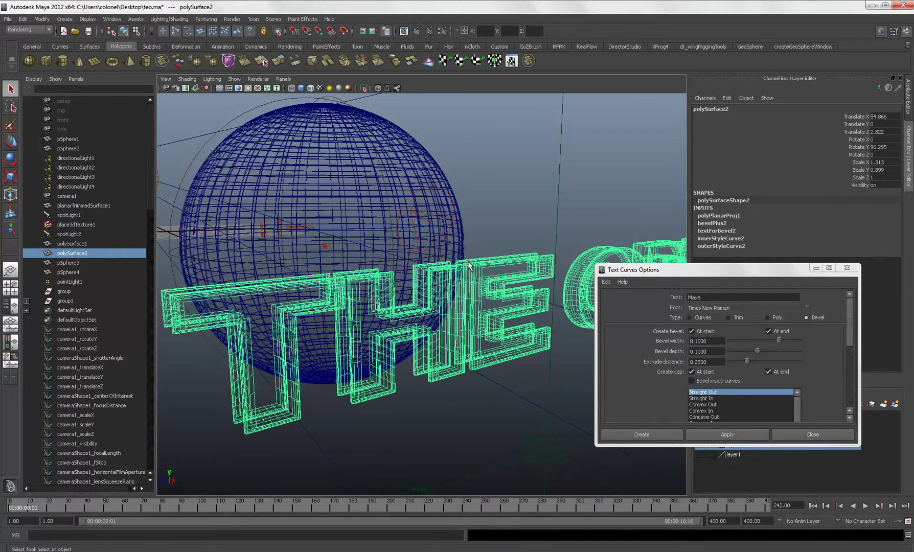
alt+drag(483, 261, 445, 270)
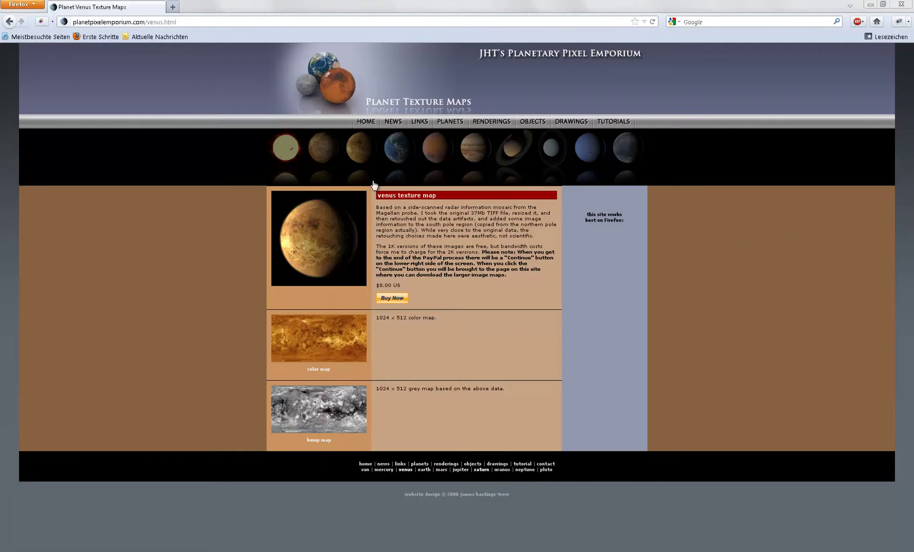
click(396, 151)
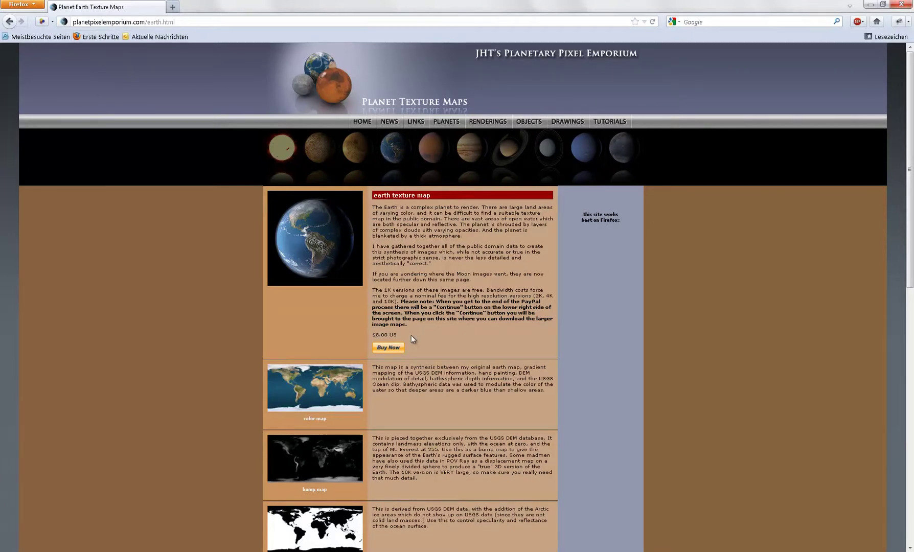
scroll(412, 337, down, 3)
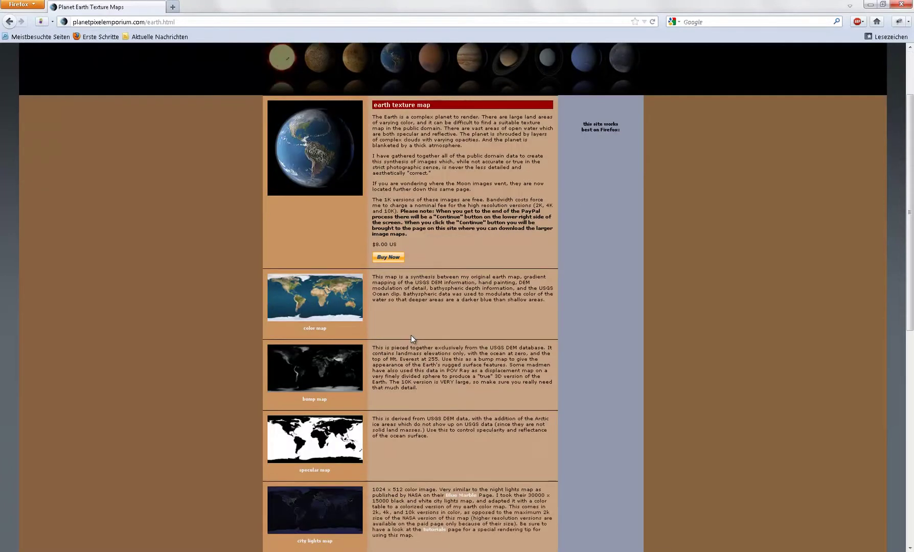
scroll(411, 336, down, 4)
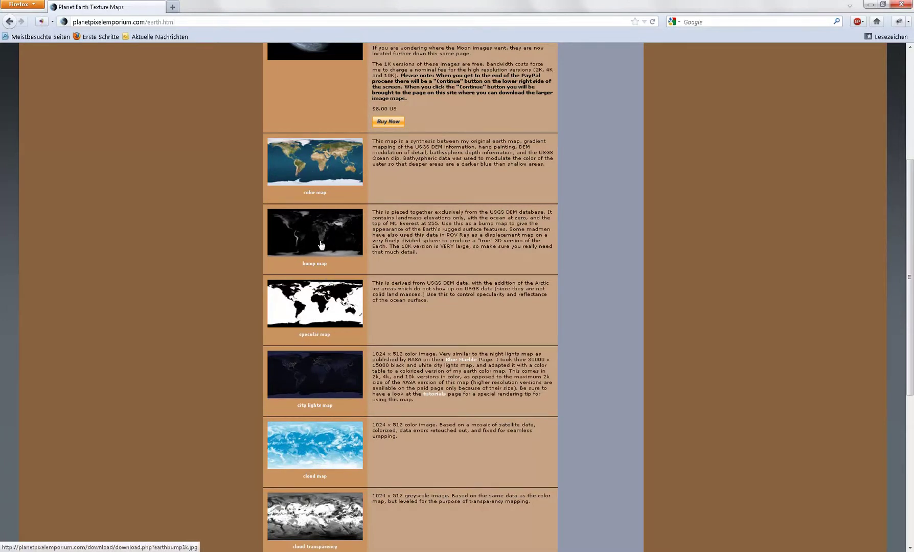
scroll(321, 243, up, 4)
key(alt+Left)
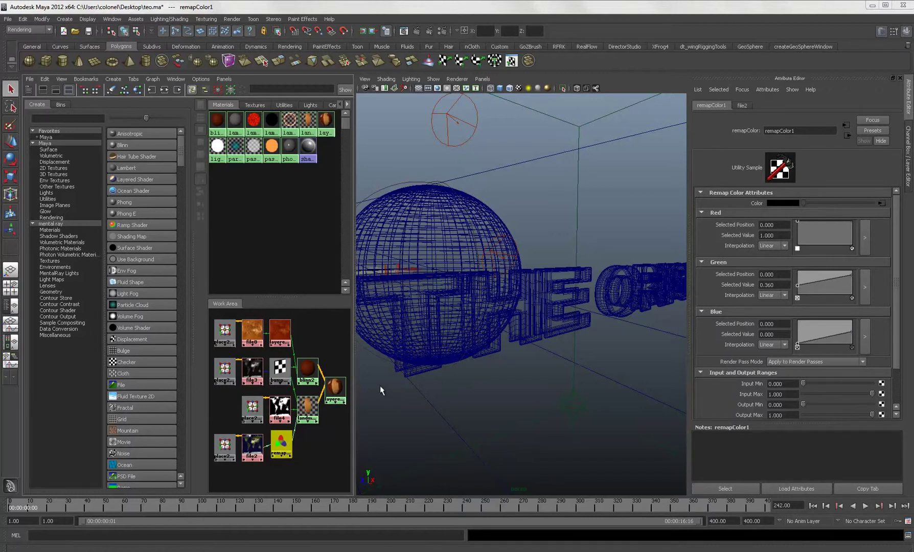
click(317, 446)
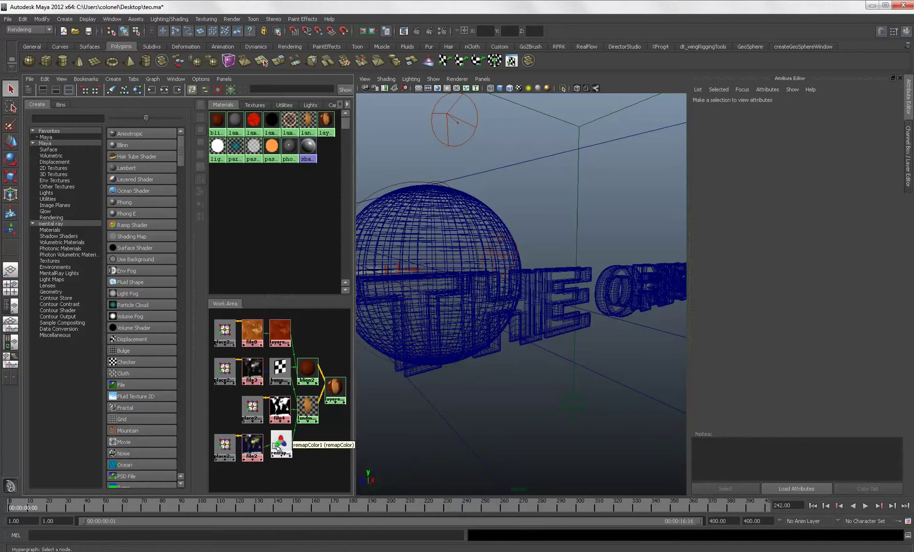
click(281, 447)
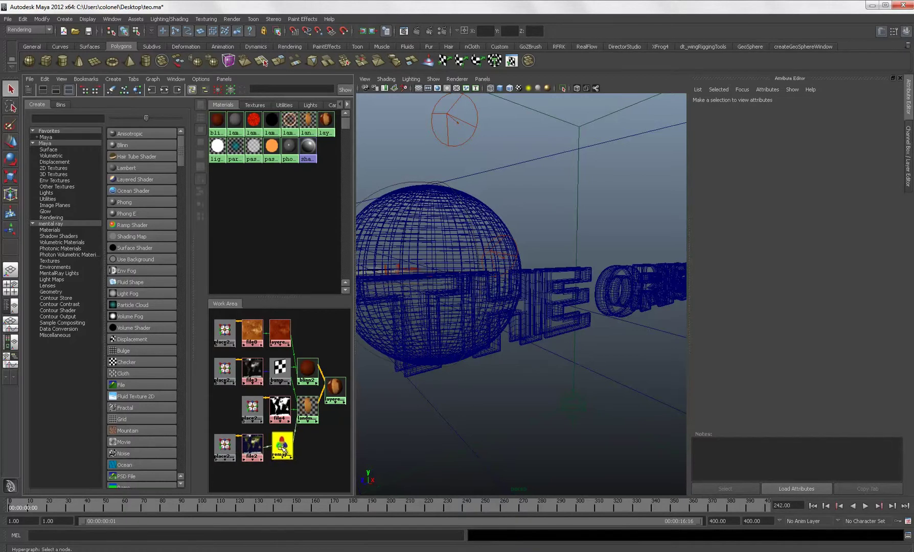
double_click(282, 448)
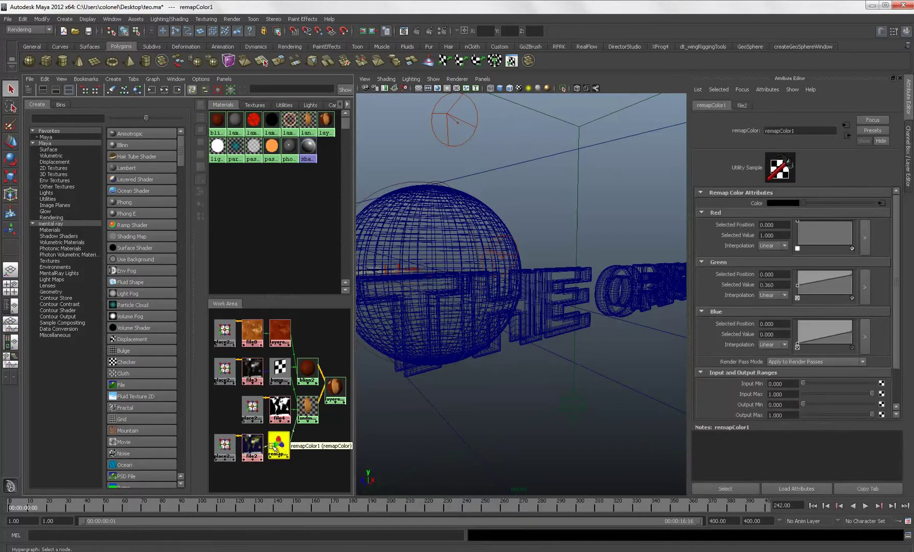
middle_drag(271, 449, 276, 448)
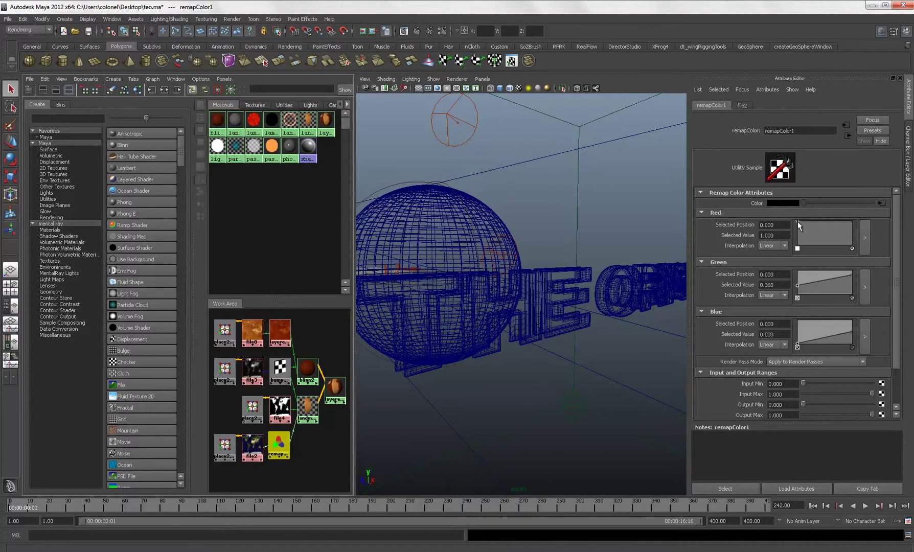
drag(796, 221, 797, 247)
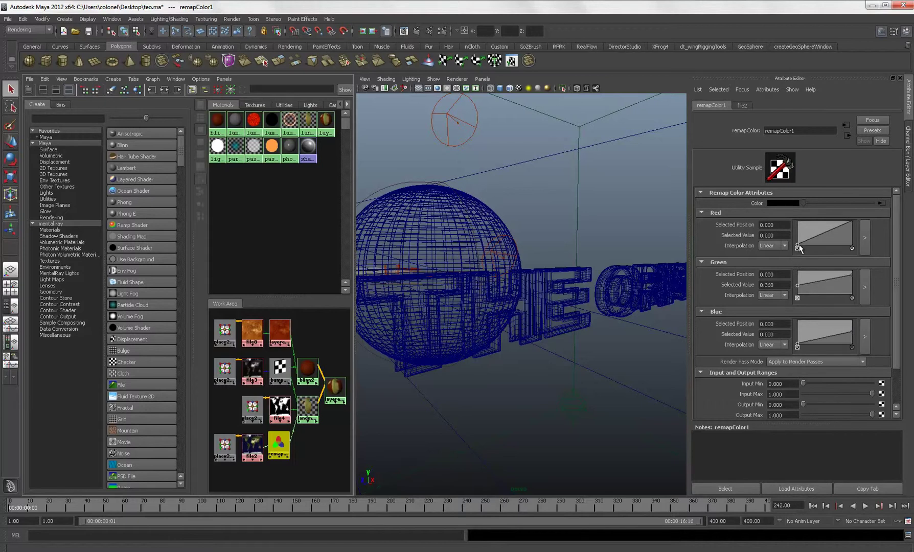
click(307, 410)
key(f)
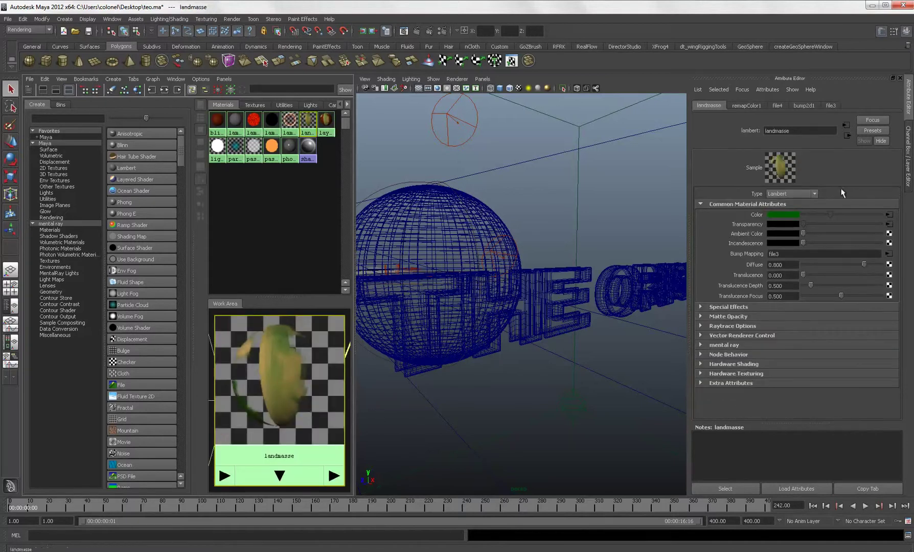
middle_drag(786, 216, 303, 369)
scroll(301, 383, down, 5)
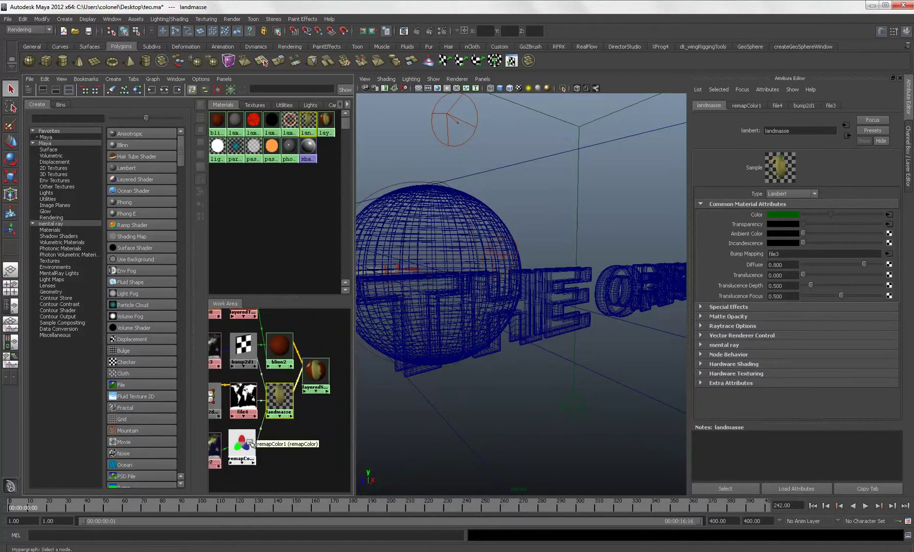
click(236, 450)
scroll(286, 413, up, 5)
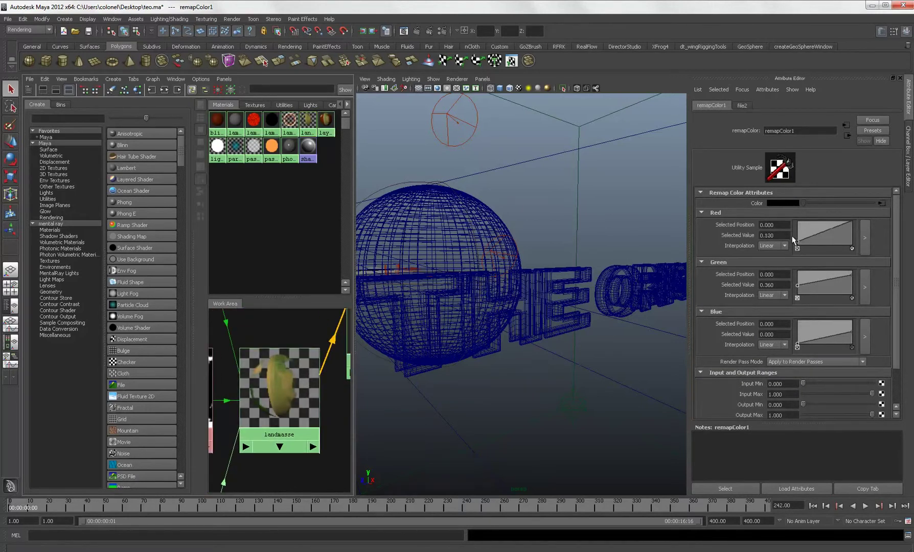
drag(794, 236, 768, 202)
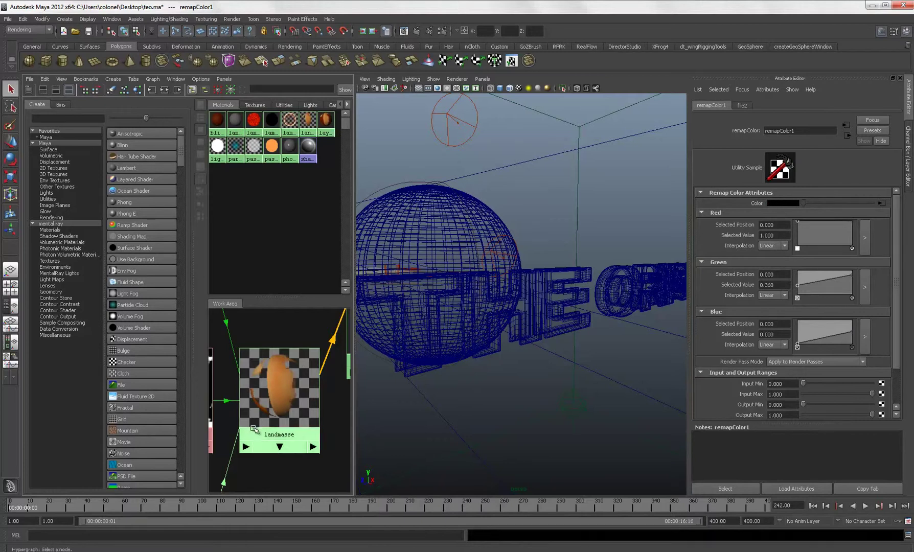
scroll(267, 427, down, 3)
scroll(267, 427, down, 4)
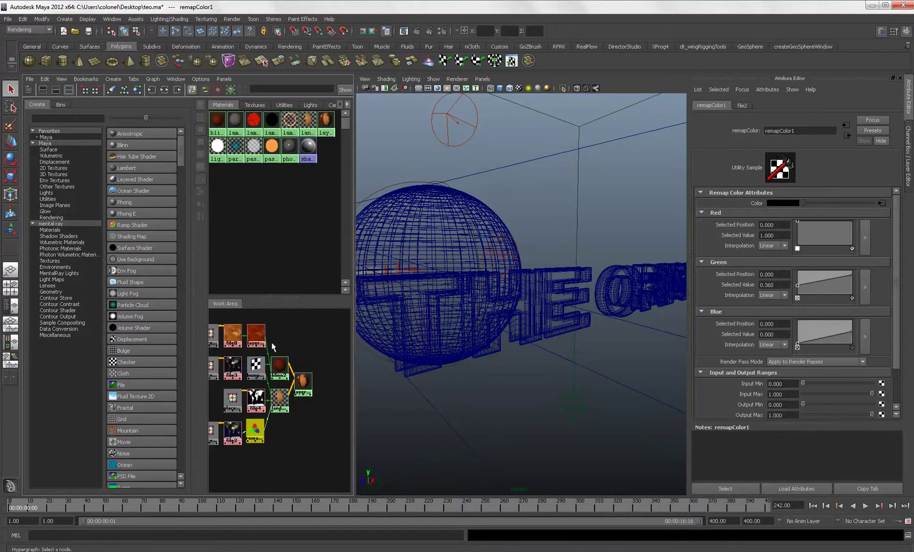
Step: Pan and zoom the Hypershade work area to the file4 earth_alpha.jpg node and select it
alt+middle_drag(265, 349, 287, 364)
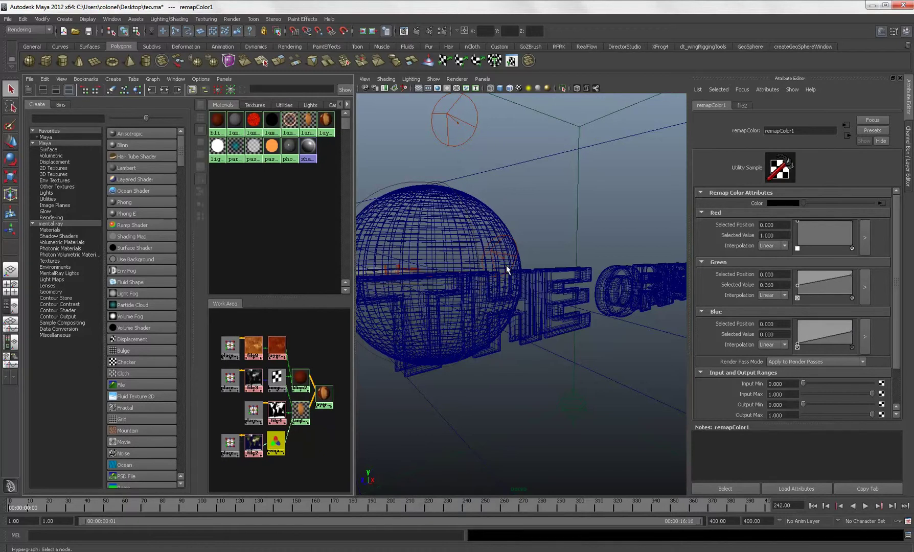
alt+middle_drag(291, 341, 295, 349)
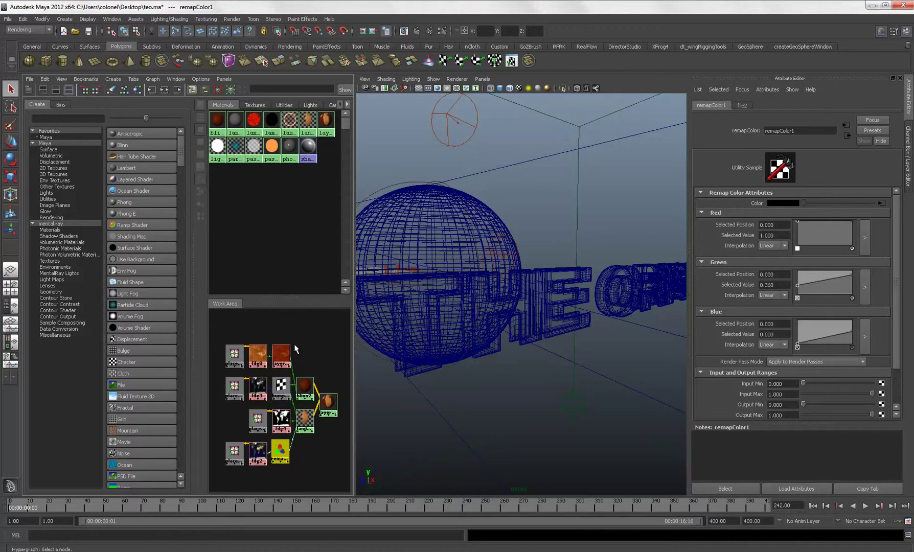
scroll(296, 347, up, 3)
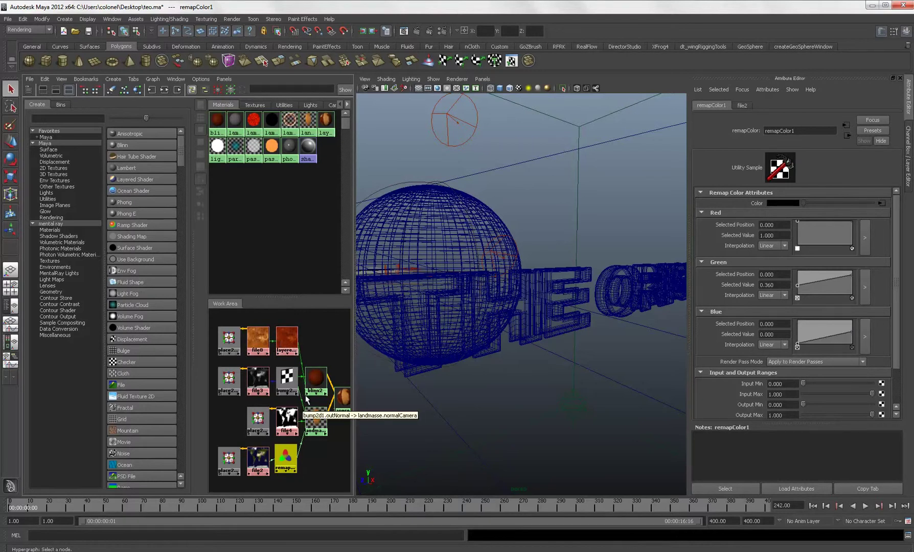
alt+middle_drag(284, 419, 278, 415)
click(279, 415)
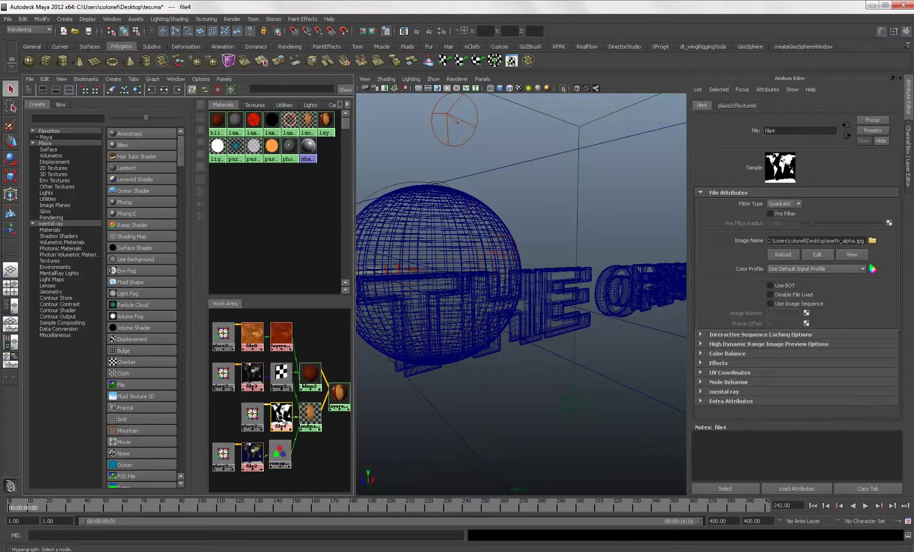
Step: Pan and zoom the graph to bring file8, file3 and more of the texture network into view
alt+middle_drag(280, 417, 268, 421)
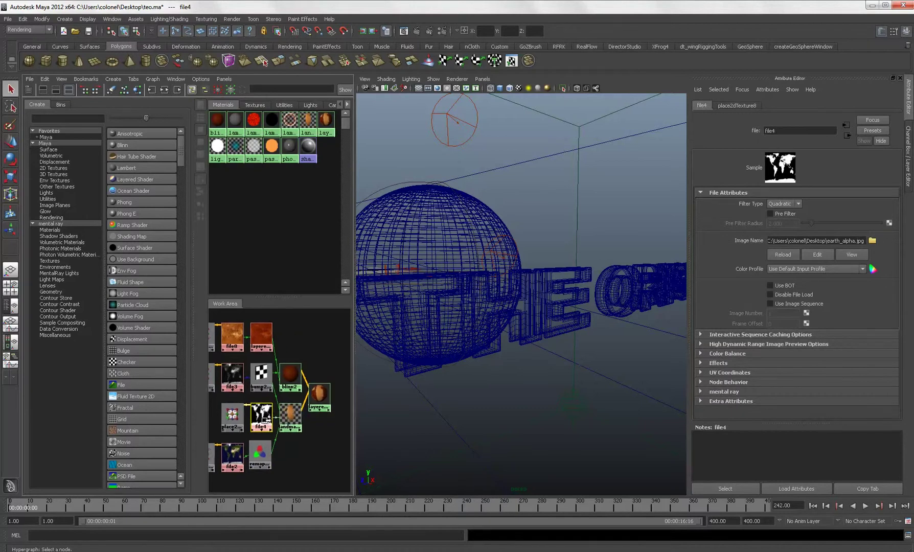
scroll(271, 425, up, 2)
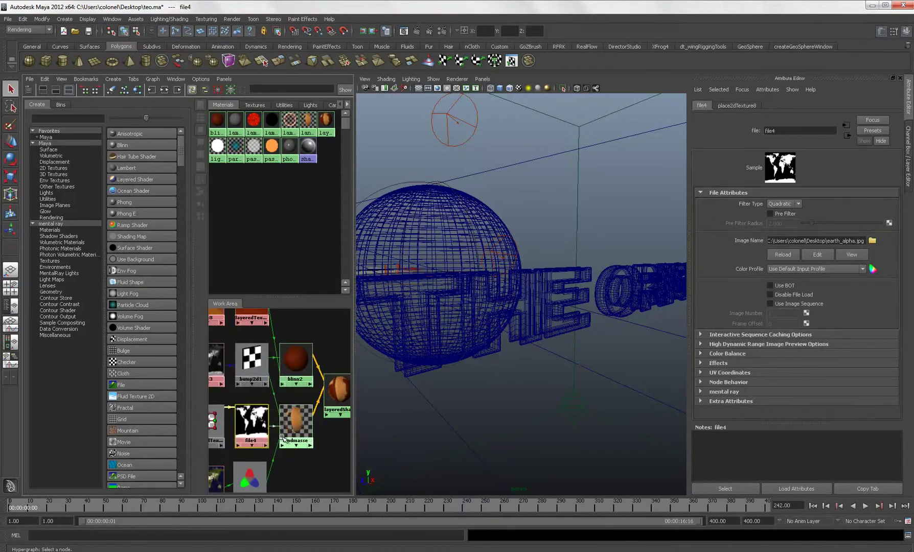
alt+middle_drag(284, 415, 305, 435)
scroll(306, 437, down, 3)
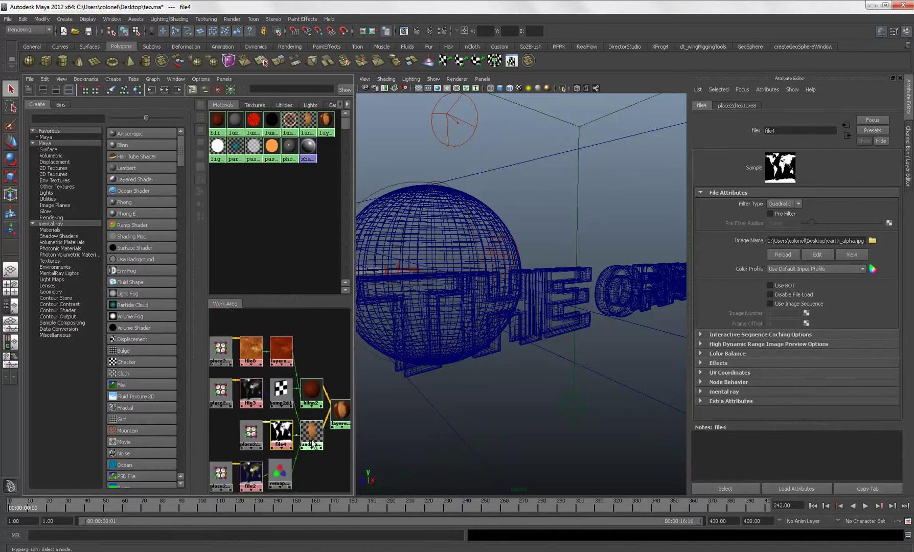
alt+middle_drag(310, 438, 321, 460)
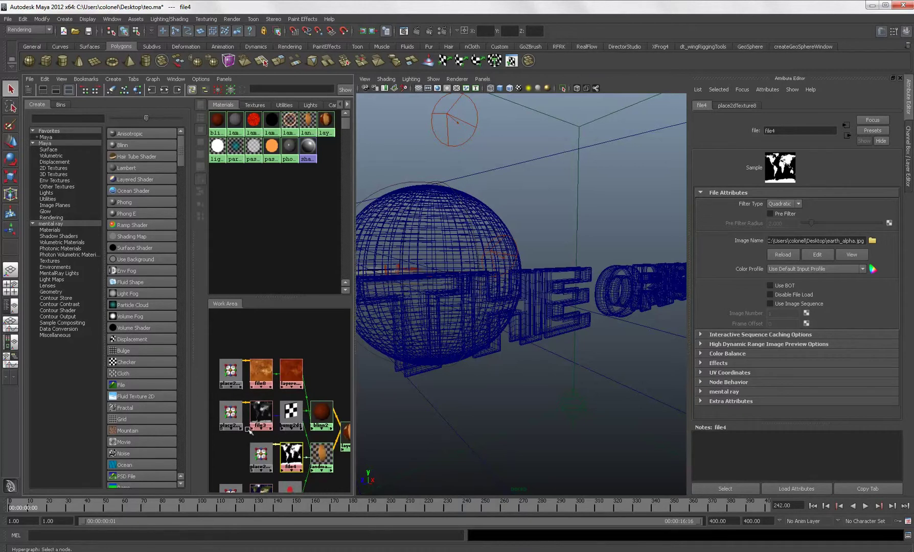
scroll(288, 373, up, 4)
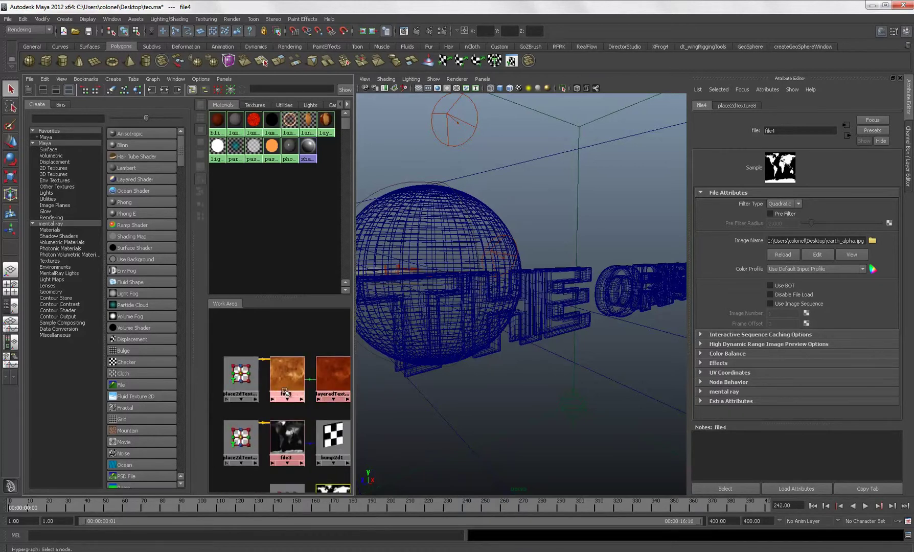
Step: Inspect file8 and layeredTexture1, then drag the blinn2 node up to show its attributes
click(289, 379)
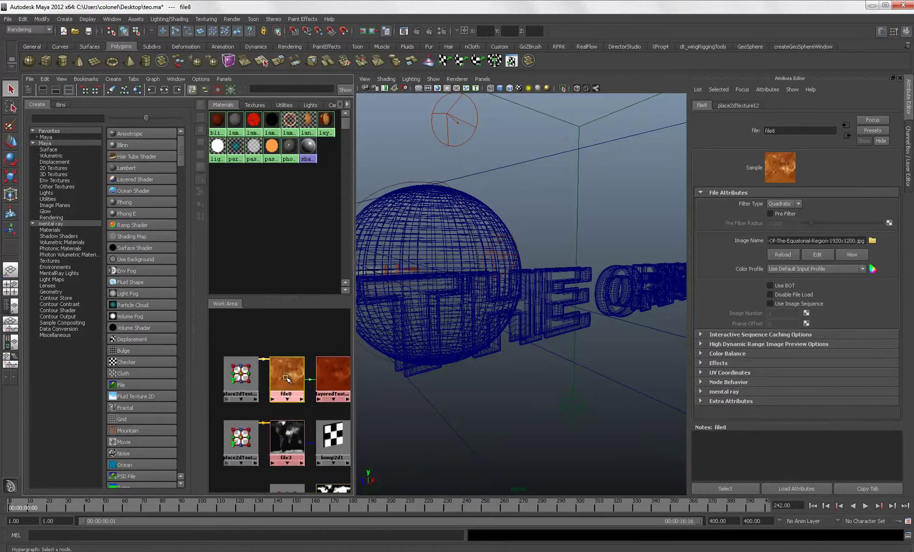
alt+middle_drag(288, 379, 253, 374)
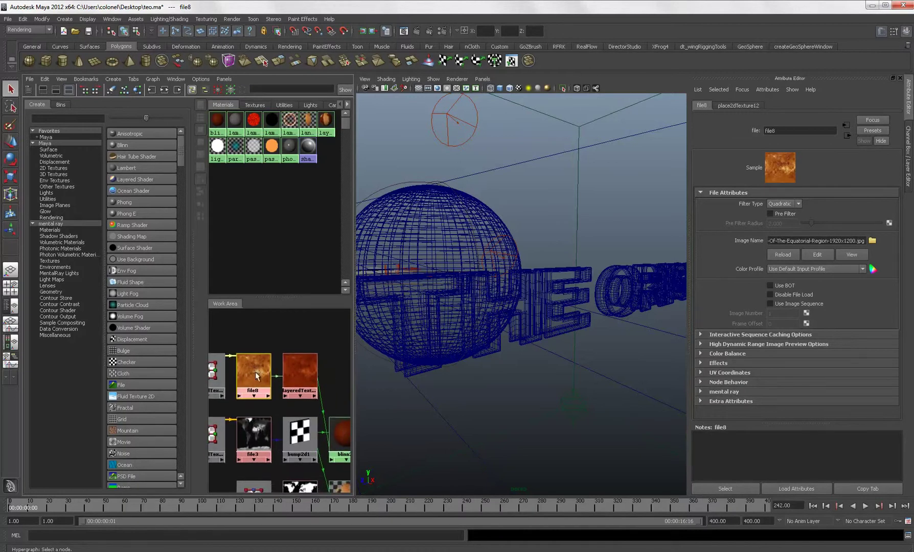
click(296, 378)
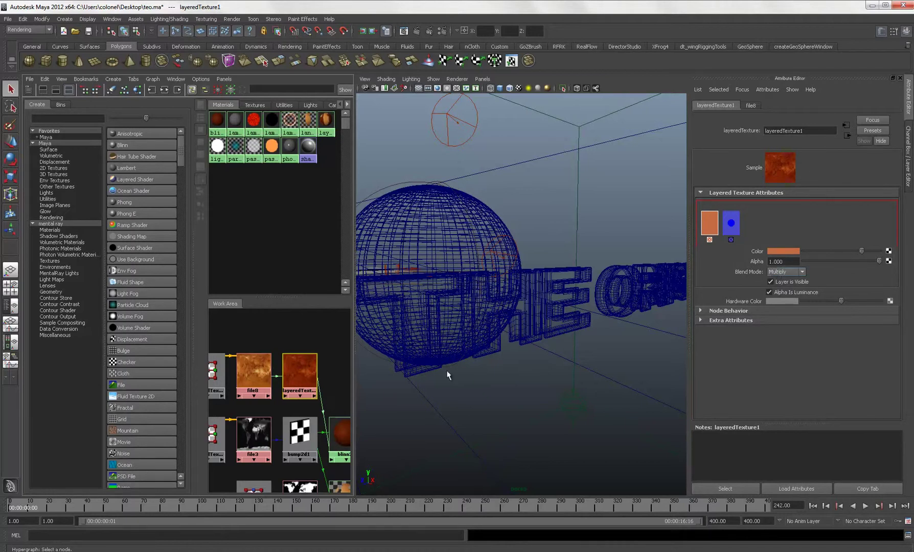
alt+middle_drag(323, 410, 299, 387)
mouse_move(311, 401)
mouse_down()
mouse_move(315, 373)
mouse_move(307, 387)
mouse_up()
alt+middle_drag(307, 387, 284, 359)
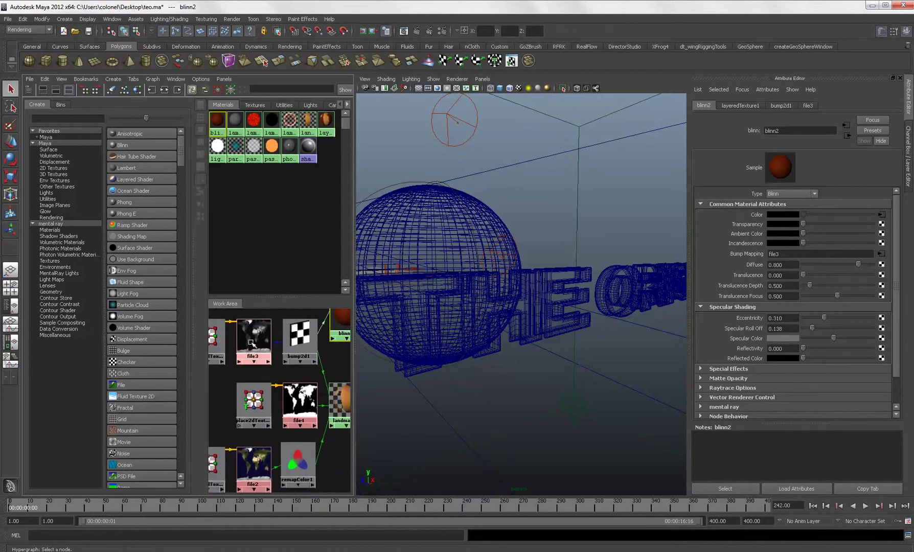
Step: Select layeredShader1 and graph its inputs, then graph lambert6's network in the work area
alt+middle_drag(295, 356, 252, 347)
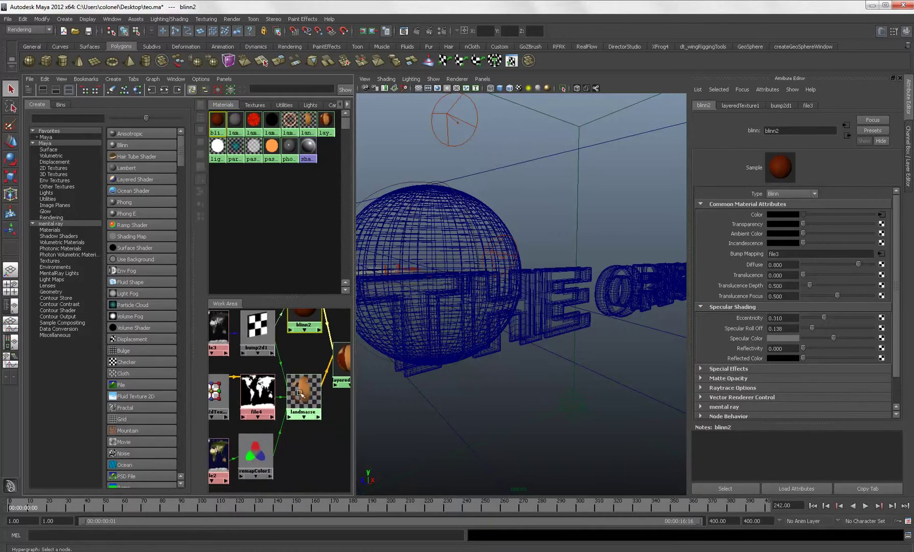
alt+middle_drag(296, 397, 255, 405)
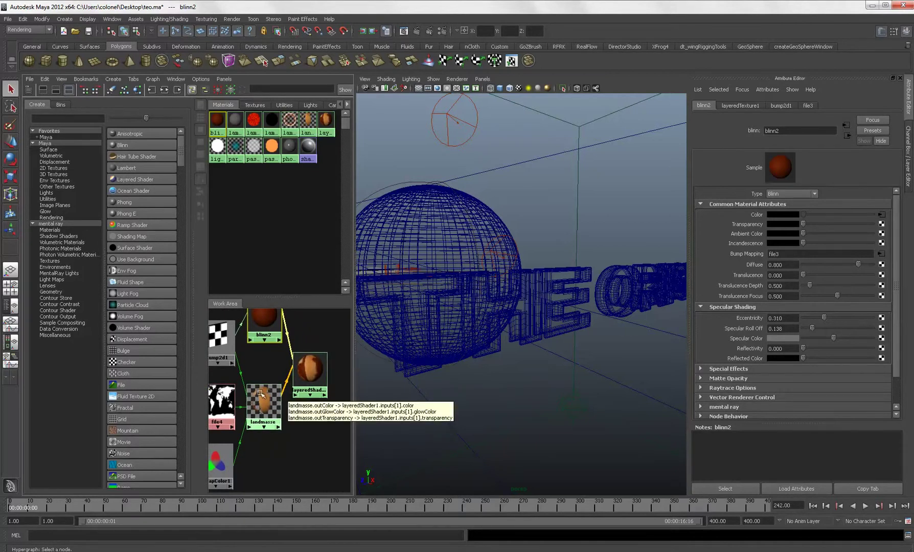
alt+middle_drag(262, 395, 246, 425)
alt+right_drag(246, 425, 275, 429)
mouse_move(294, 420)
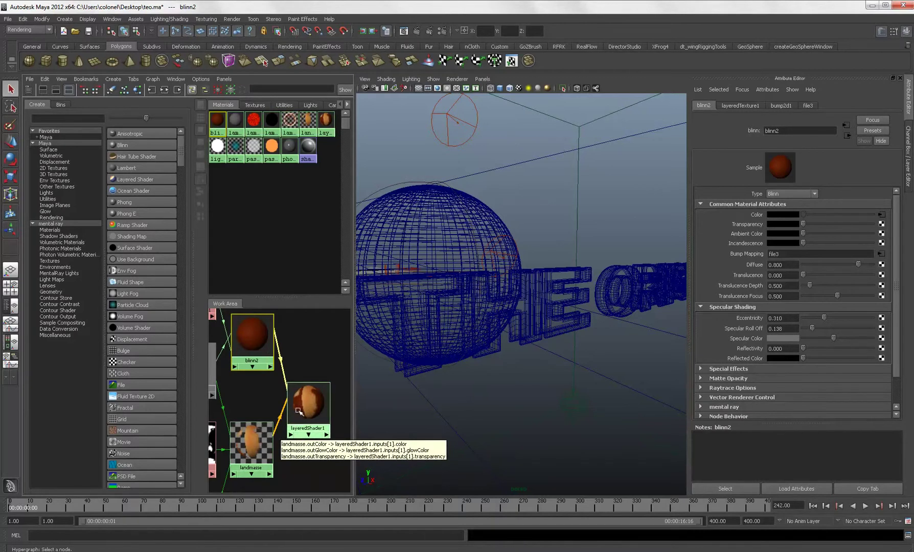
click(307, 413)
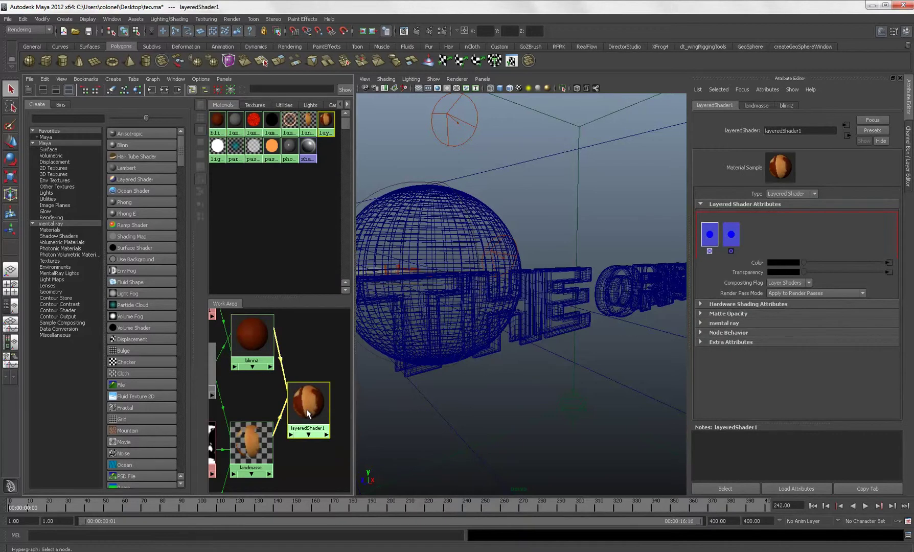
key(f)
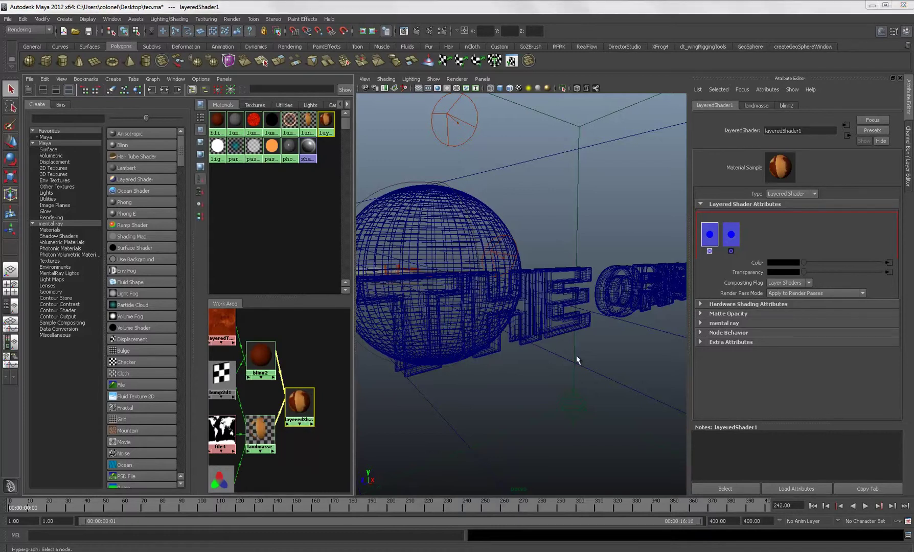
middle_drag(290, 145, 301, 345)
right_drag(302, 344, 302, 361)
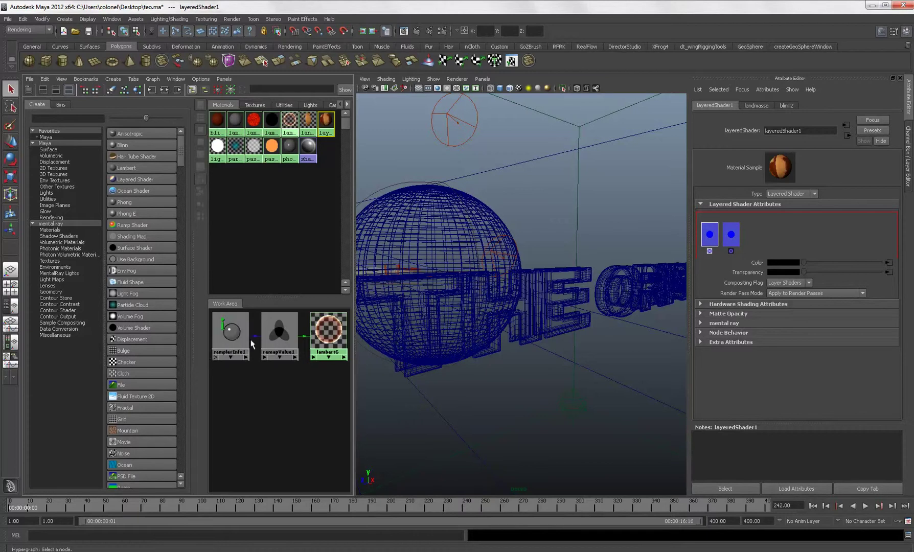
click(231, 341)
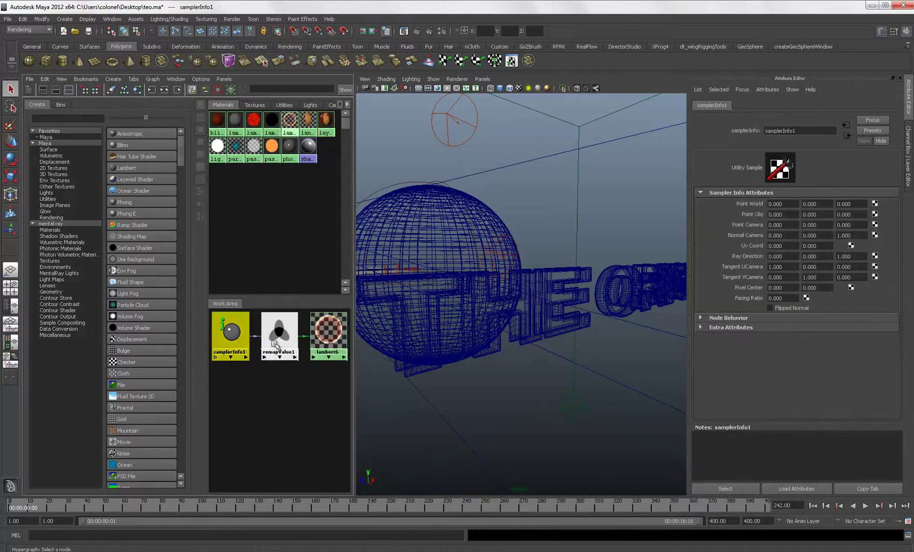
double_click(255, 338)
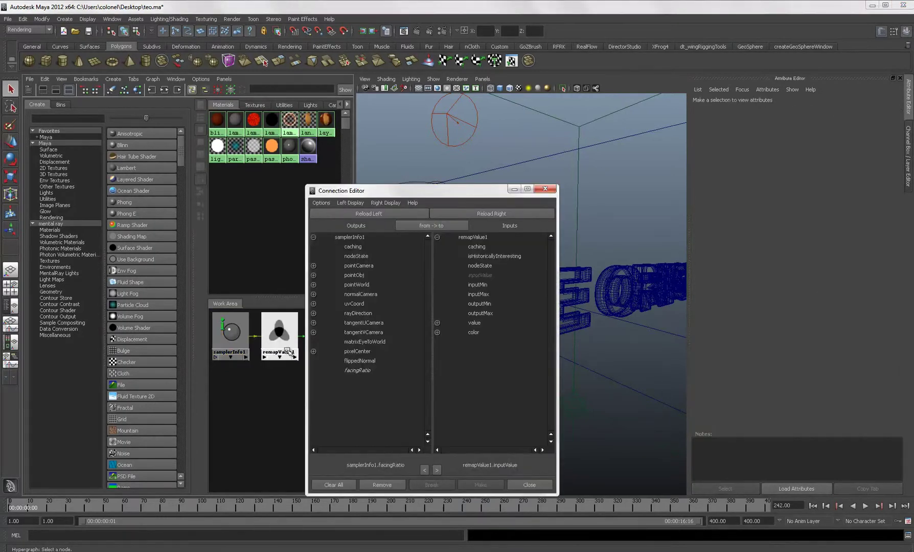
click(357, 370)
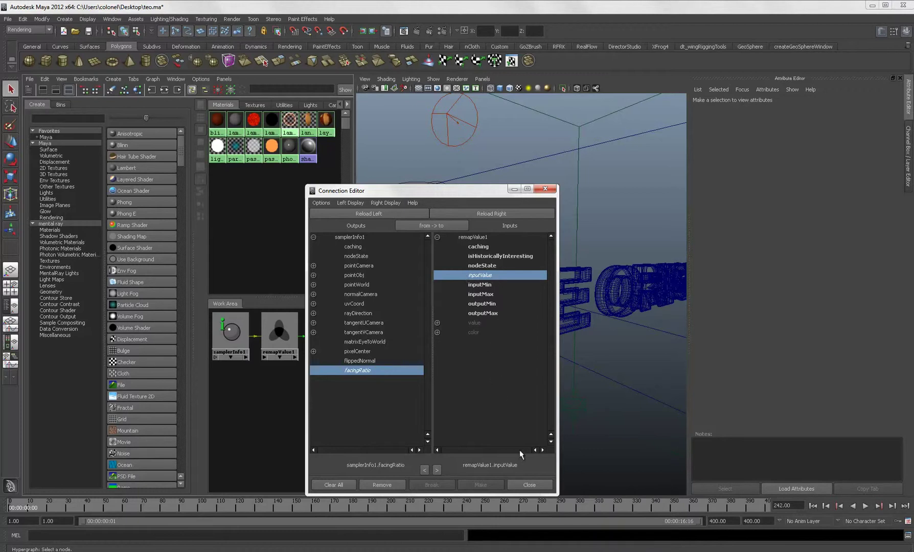
click(535, 485)
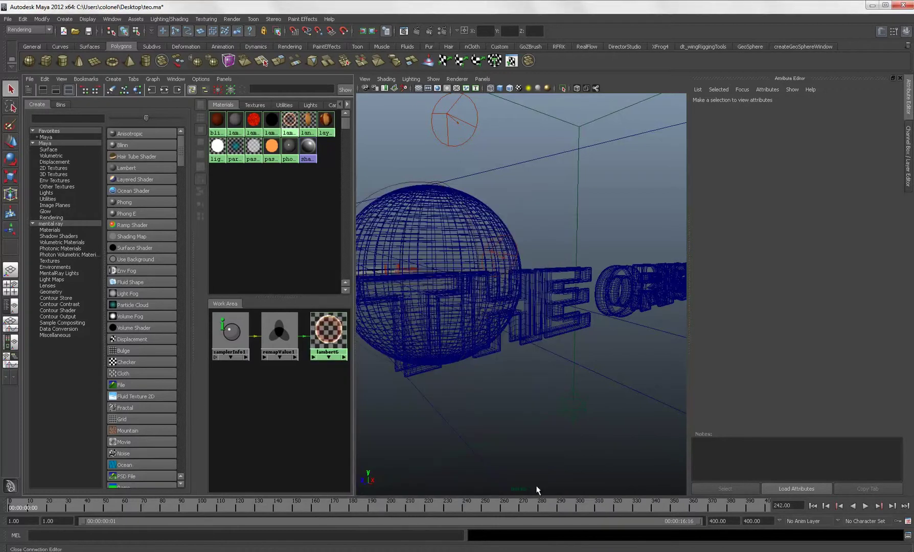
Step: Set remapValue1's ramp stops to tan (255, 222, 155), dark red and black in RGB 0–255
click(282, 333)
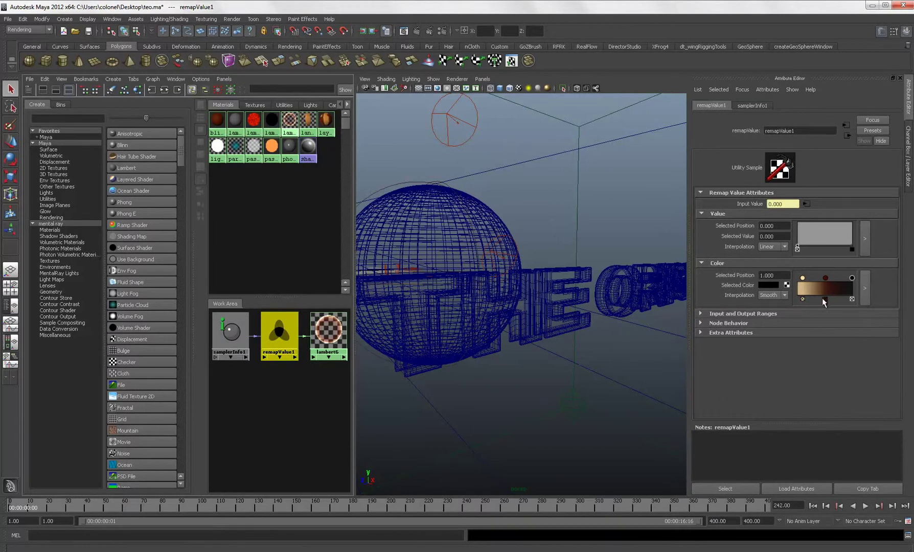
click(803, 277)
click(763, 285)
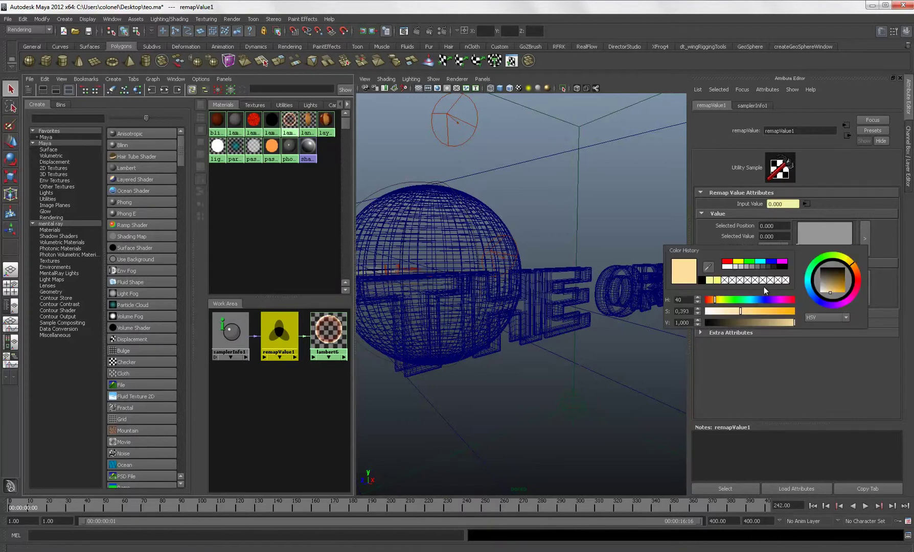
click(824, 318)
click(816, 330)
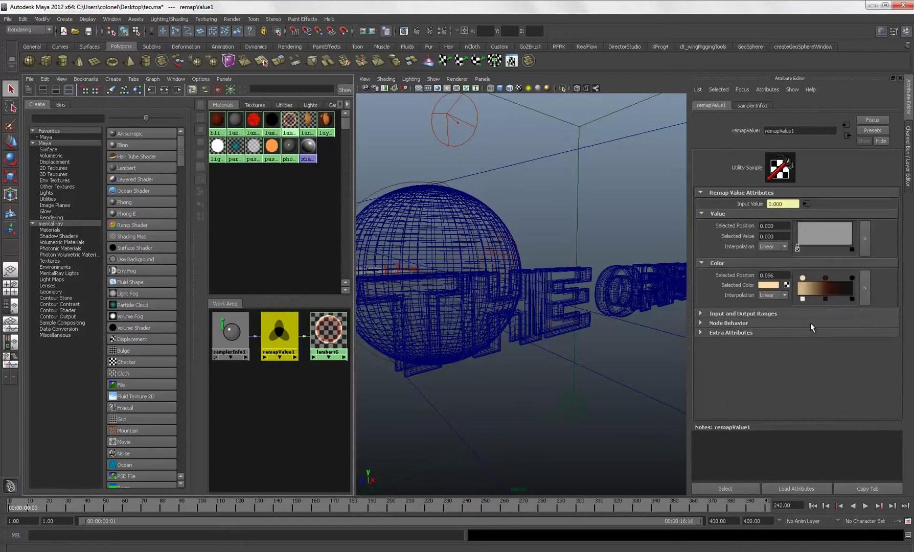
click(825, 279)
click(766, 285)
click(851, 278)
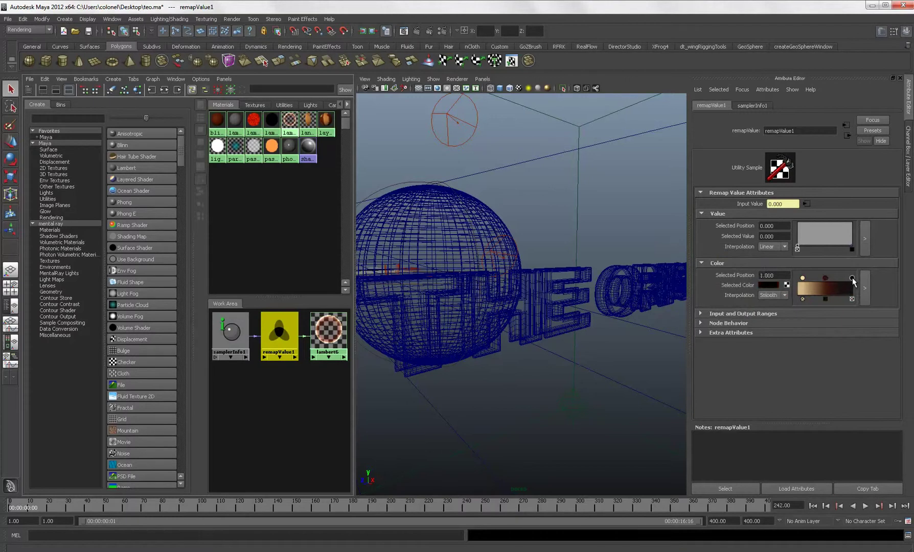
click(766, 285)
Step: Select lambert6 and drag its Transparency slider to black, making it fully opaque
mouse_move(329, 327)
mouse_down()
mouse_move(324, 356)
mouse_move(322, 337)
mouse_up()
scroll(320, 347, down, 3)
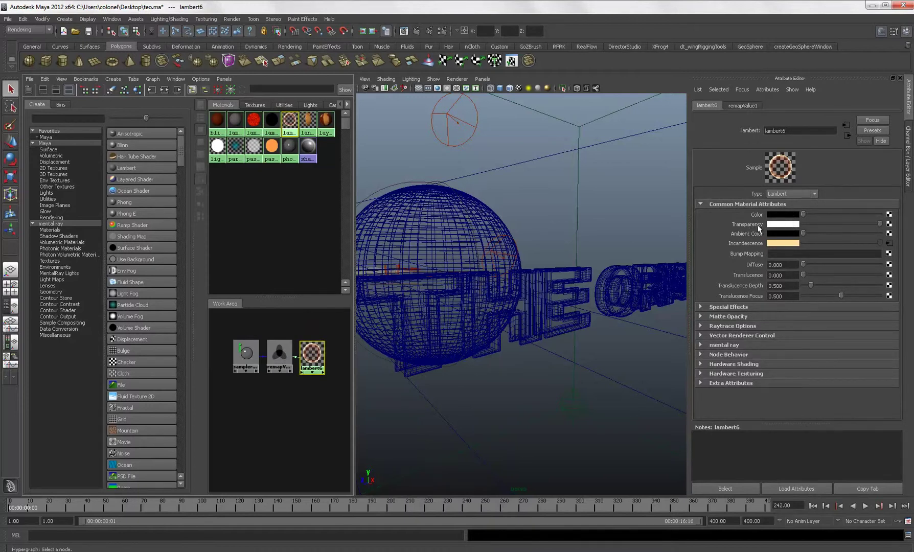
drag(820, 229, 890, 229)
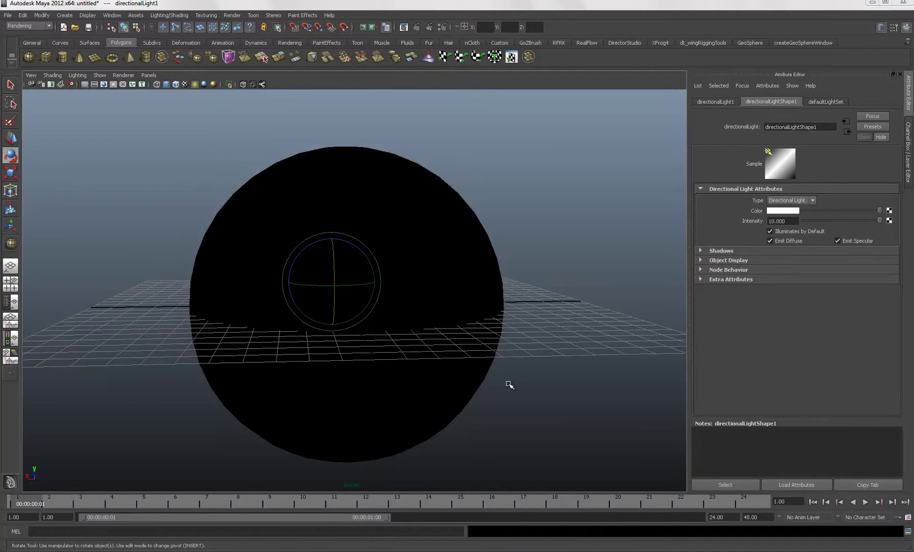
Step: Tumble the camera around the sphere and render the current persp frame at 640×480
alt+drag(413, 262, 431, 321)
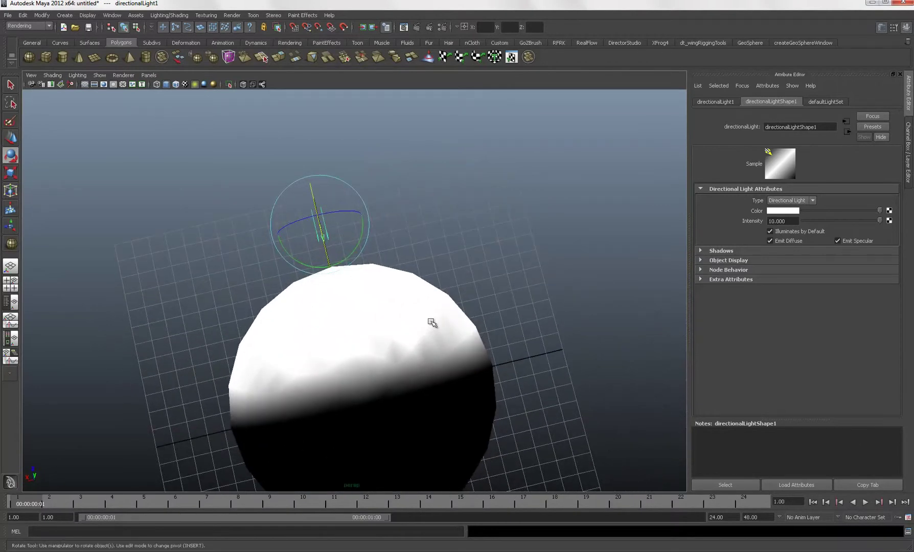
alt+drag(398, 336, 480, 274)
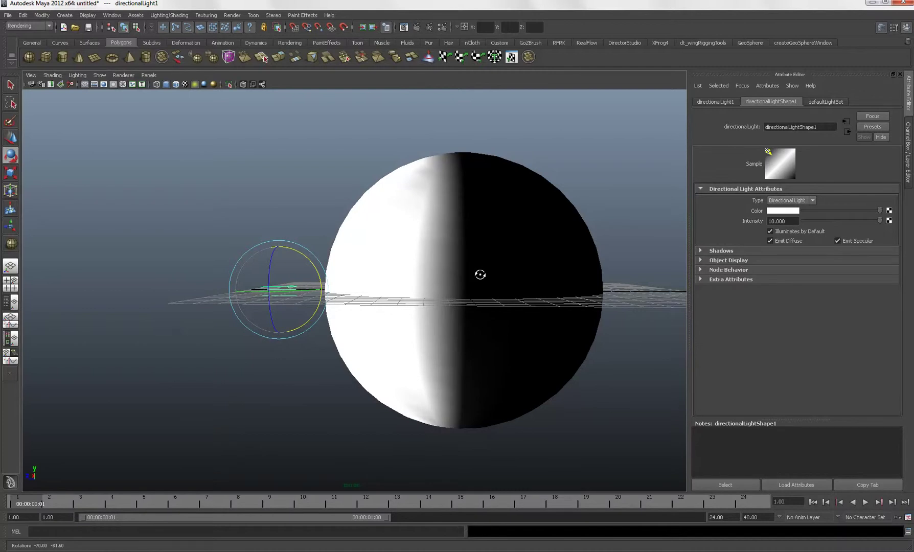
alt+drag(480, 274, 423, 285)
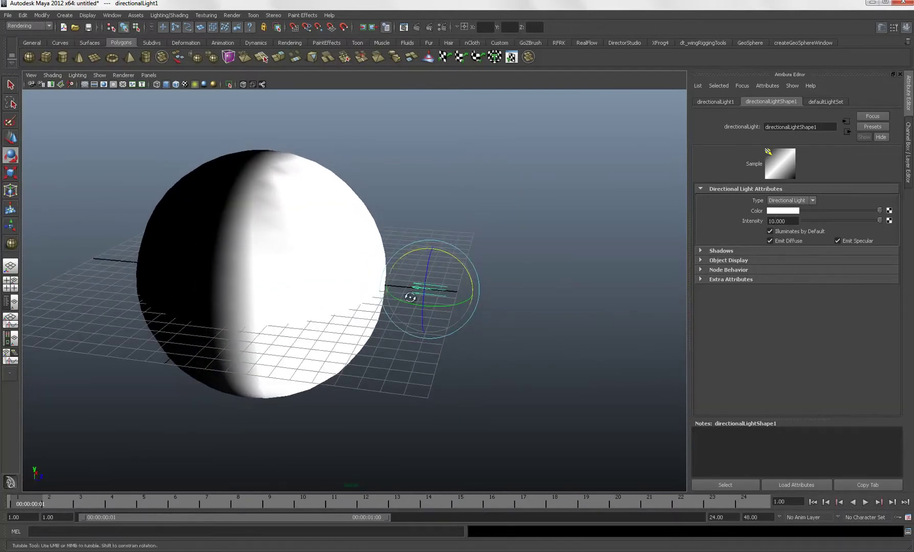
alt+drag(412, 297, 536, 285)
alt+drag(513, 318, 470, 276)
click(418, 30)
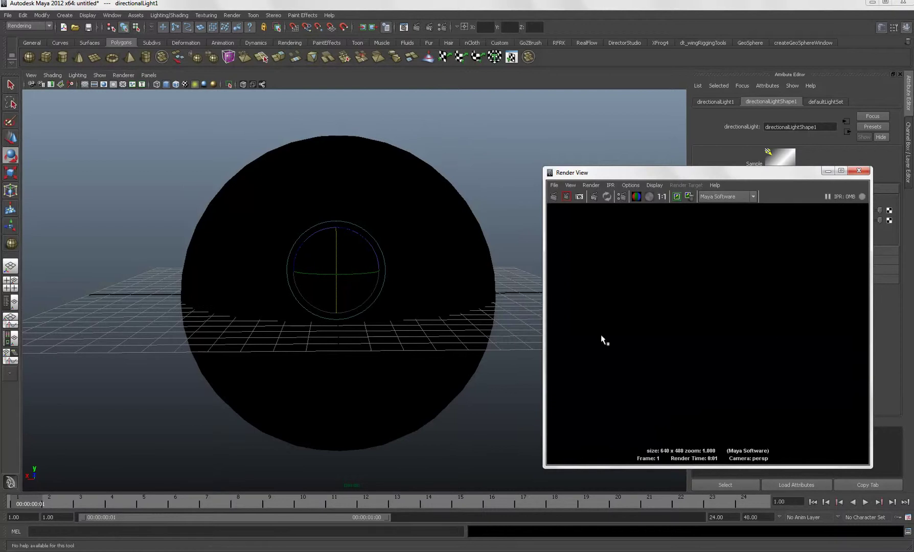
Step: Close the Render View and undo the last two directional light moves
click(861, 171)
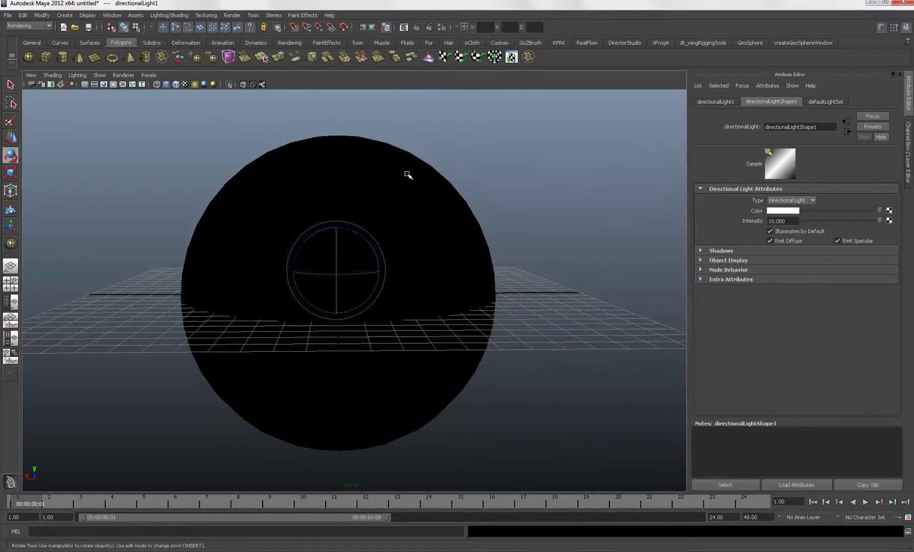
alt+drag(365, 210, 382, 278)
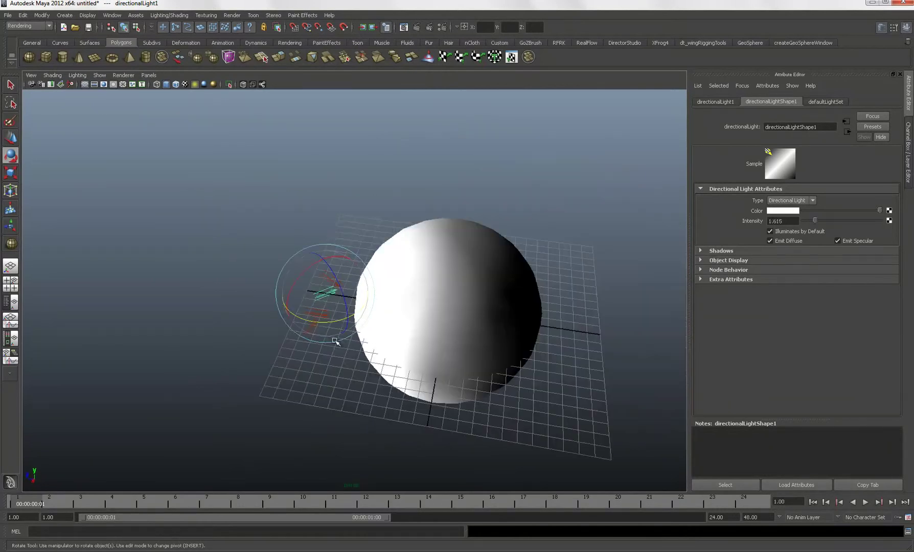
alt+drag(314, 350, 404, 316)
scroll(367, 347, up, 5)
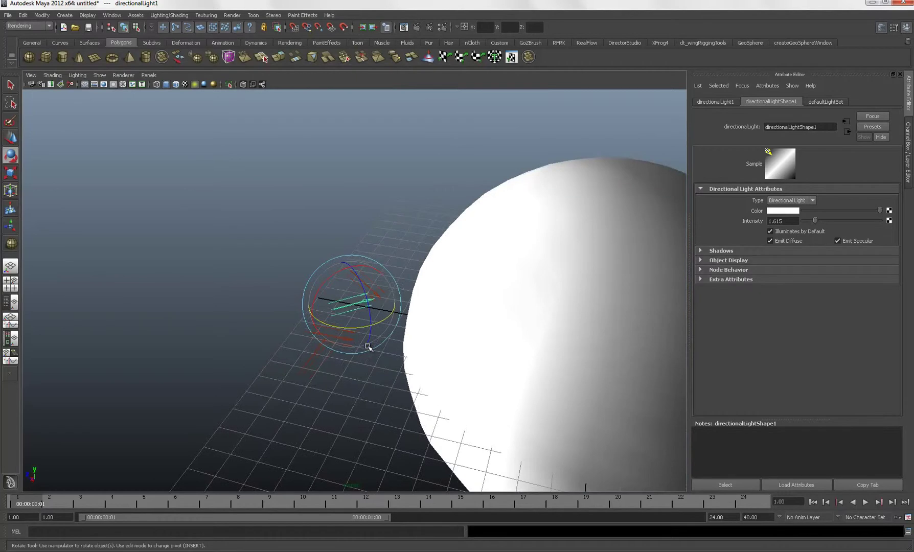
key(ctrl+z)
key(ctrl+z)
key(ctrl+z)
key(ctrl+z)
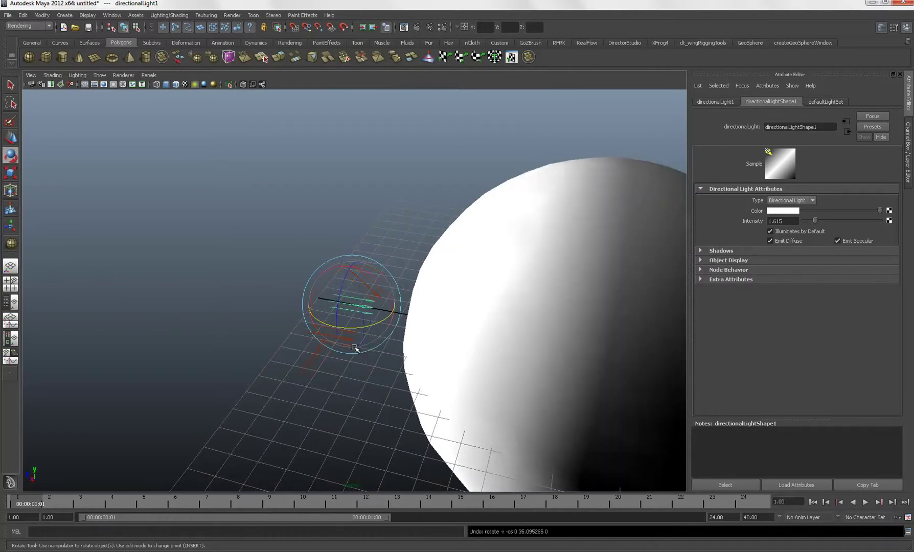
key(ctrl+z)
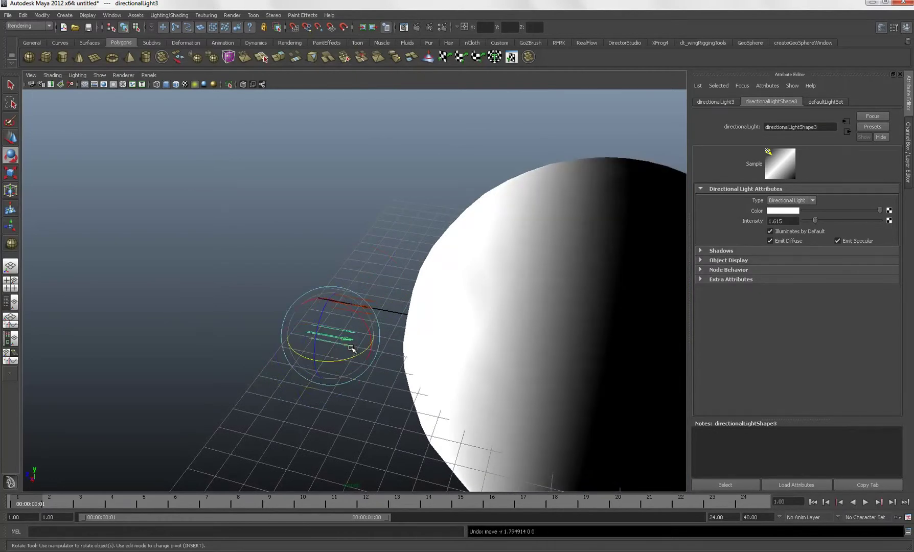
alt+drag(443, 354, 433, 339)
Step: Select the original directional light and rotate it until the sphere turns dark
click(395, 299)
alt+drag(395, 299, 375, 306)
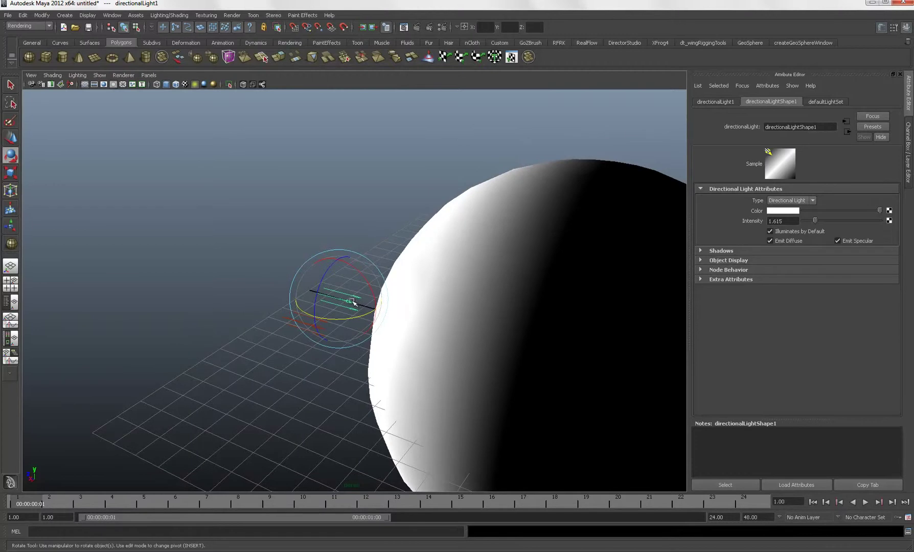
mouse_move(364, 278)
alt+mouse_down()
mouse_move(373, 294)
mouse_move(367, 302)
alt+mouse_up()
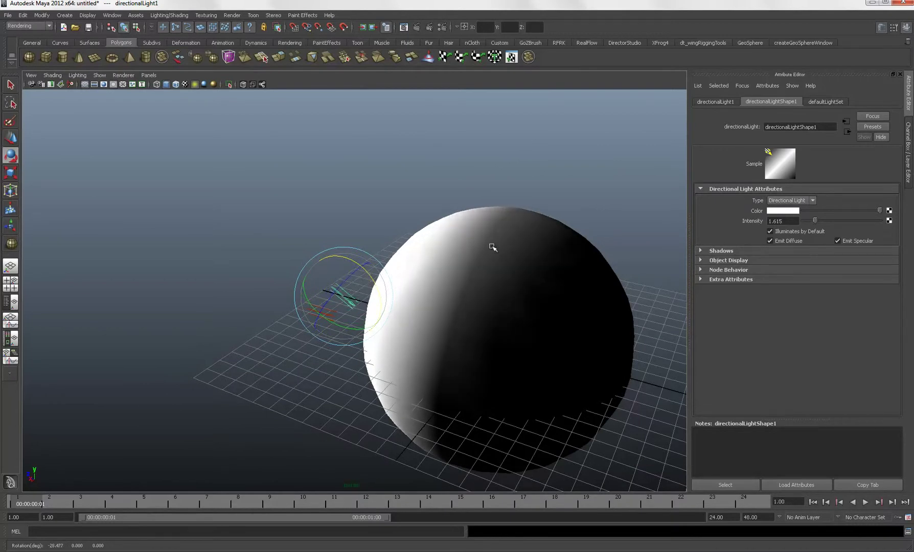
alt+drag(574, 299, 597, 300)
alt+right_drag(541, 305, 310, 367)
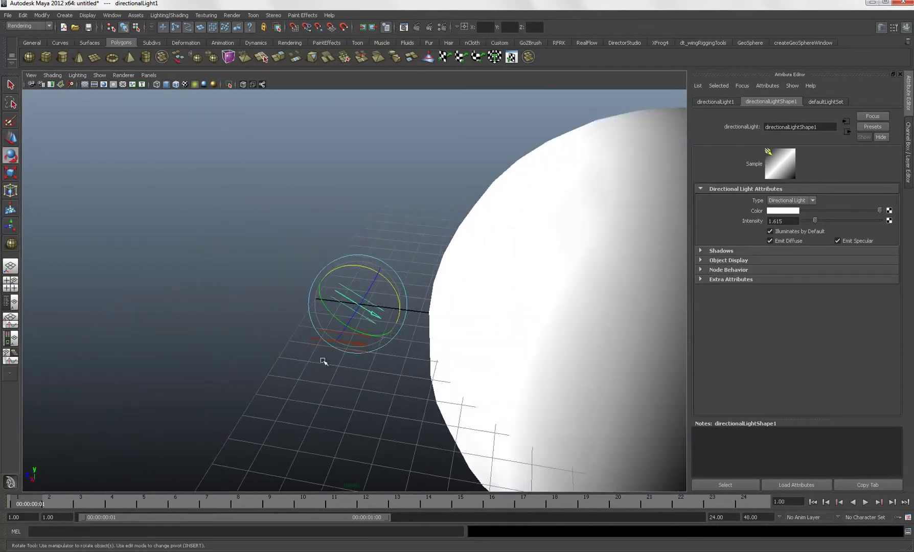
drag(293, 379, 357, 312)
alt+right_drag(357, 313, 434, 336)
alt+drag(434, 336, 367, 300)
drag(339, 258, 331, 256)
alt+drag(397, 285, 350, 293)
alt+drag(522, 358, 449, 369)
Step: Duplicate the directional light, switch to the Move tool, and view the sphere from ground level
scroll(447, 370, up, 3)
key(ctrl+d)
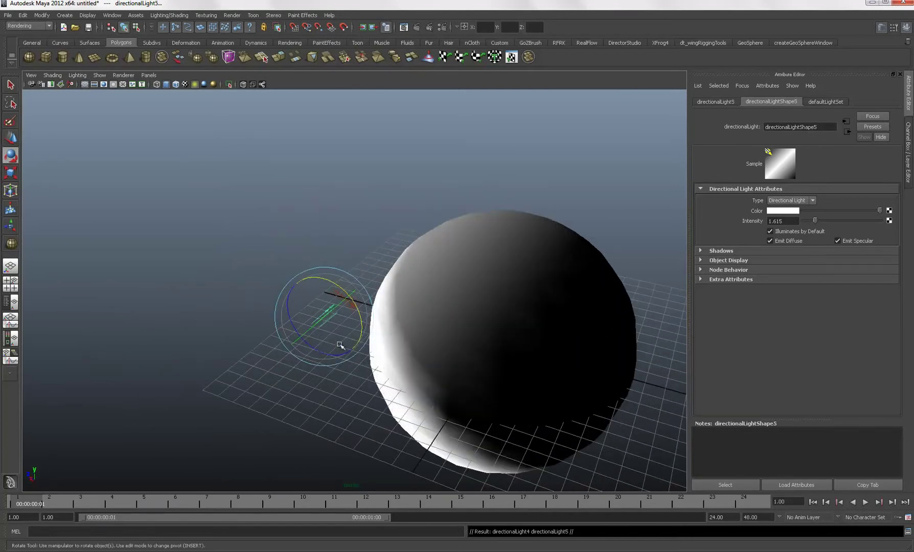
click(16, 142)
alt+drag(588, 395, 486, 393)
alt+drag(316, 400, 415, 349)
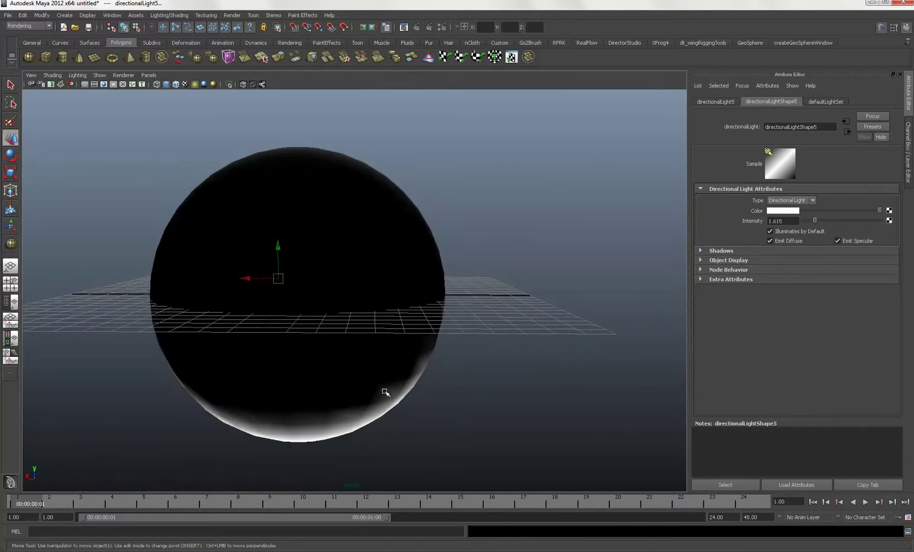
alt+middle_drag(385, 392, 437, 394)
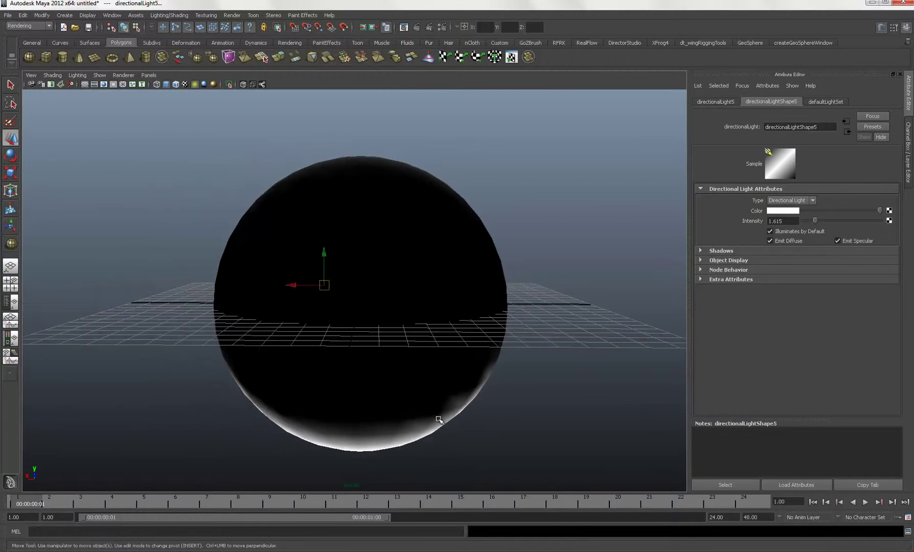
Step: Return to the teo.ma Maya window and inspect a directional light's colour in the chooser
mouse_move(424, 551)
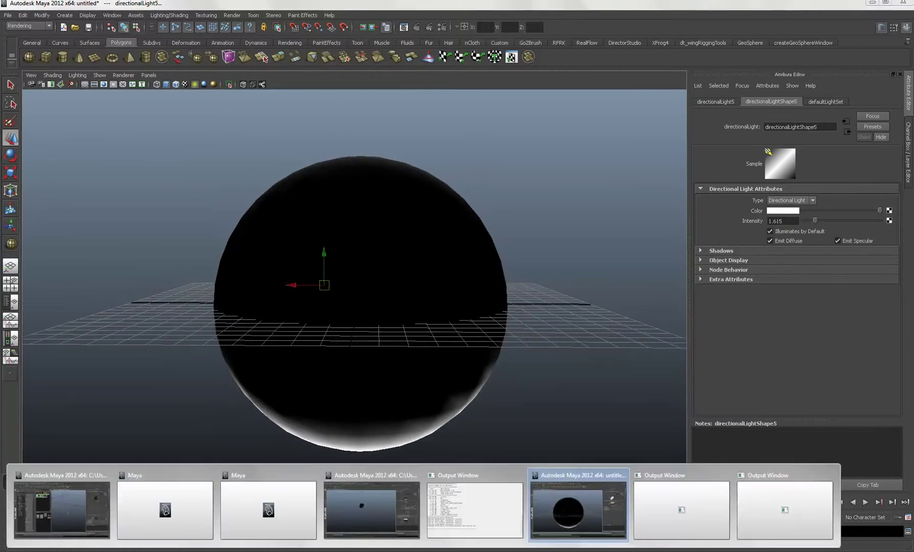
click(63, 509)
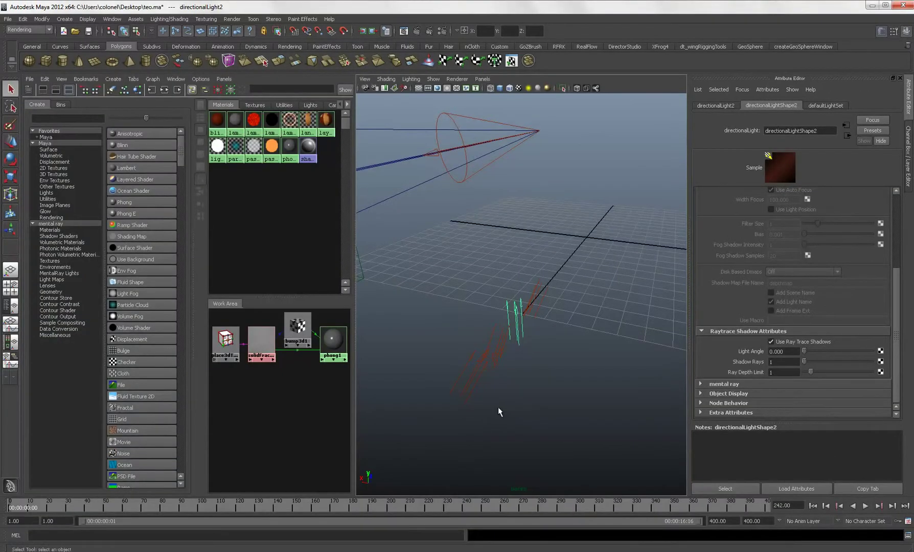
scroll(776, 307, up, 4)
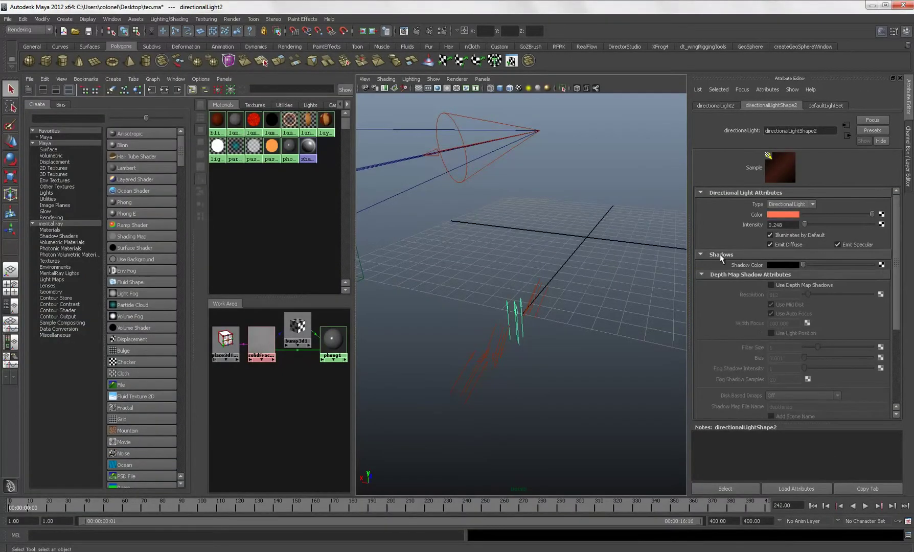
drag(418, 382, 464, 402)
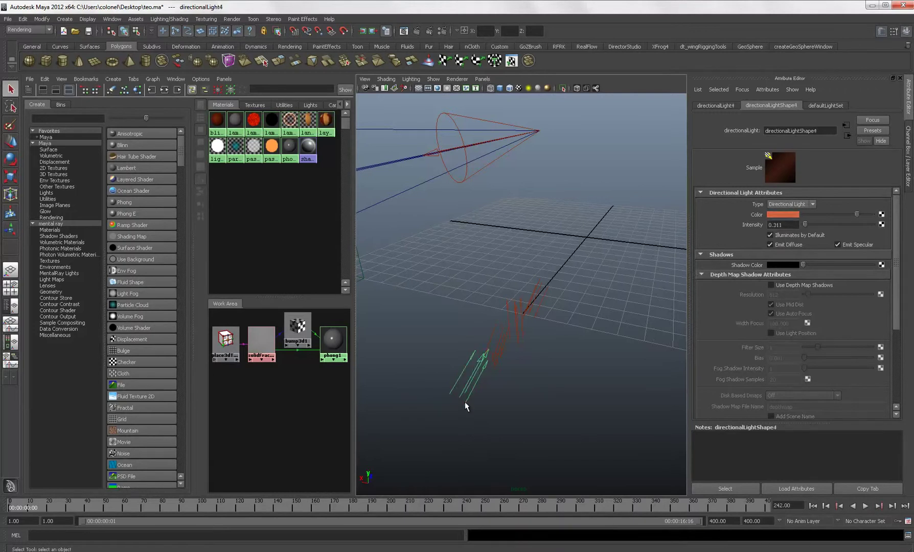
click(779, 215)
scroll(862, 249, down, 5)
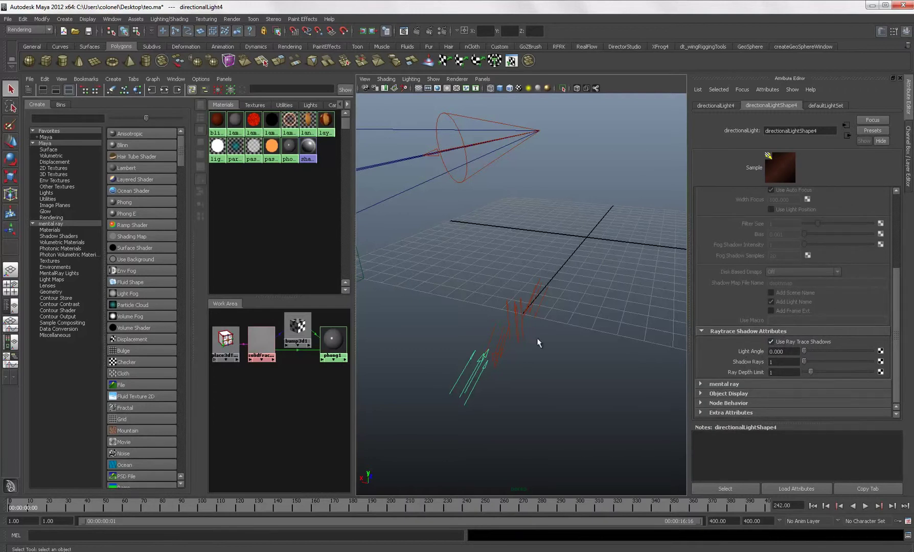
Step: Select another directional light to review its intensity and depth map shadow settings
click(498, 339)
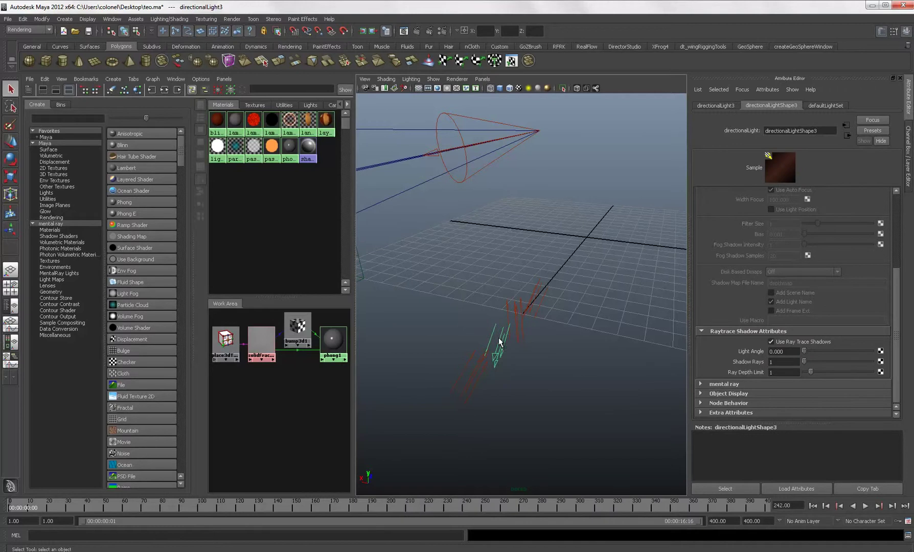
scroll(780, 308, up, 3)
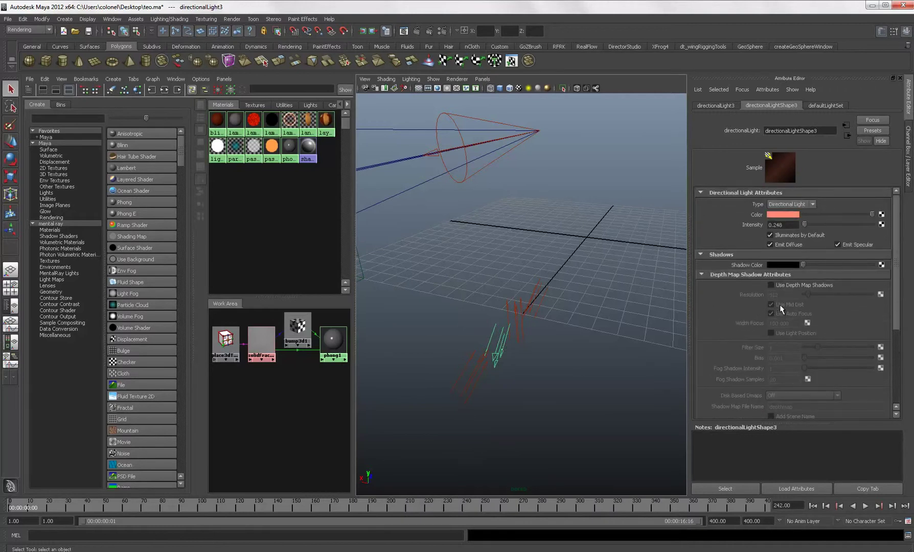
drag(495, 295, 533, 306)
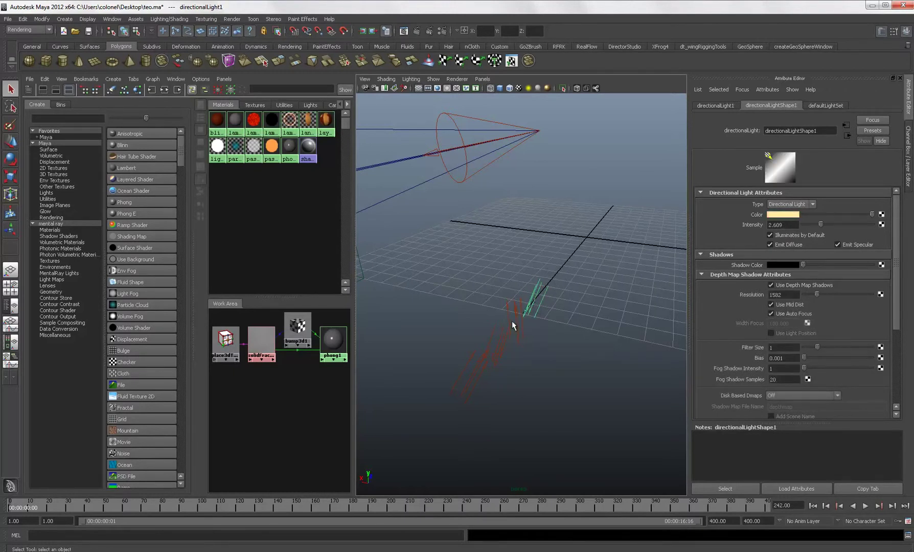
click(781, 217)
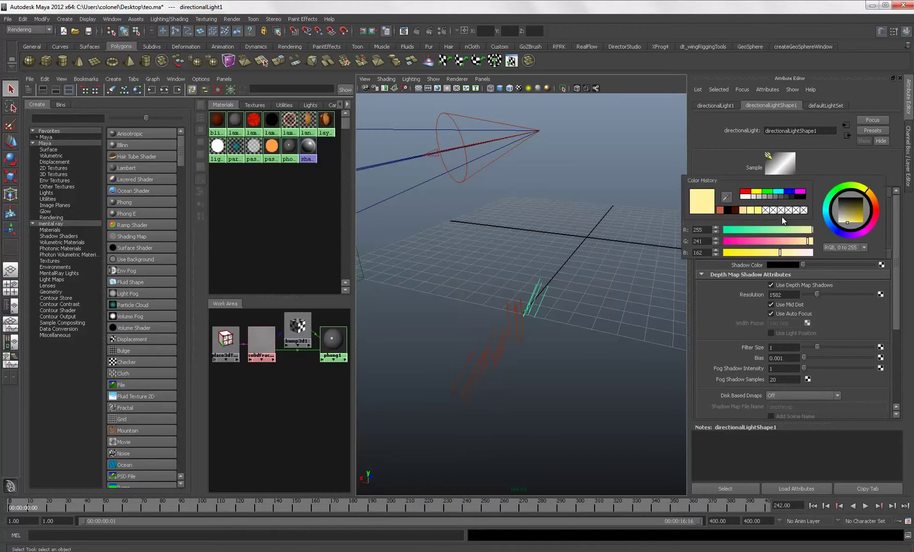
alt+right_drag(538, 289, 519, 295)
alt+drag(518, 294, 593, 286)
scroll(606, 278, up, 5)
scroll(606, 212, up, 8)
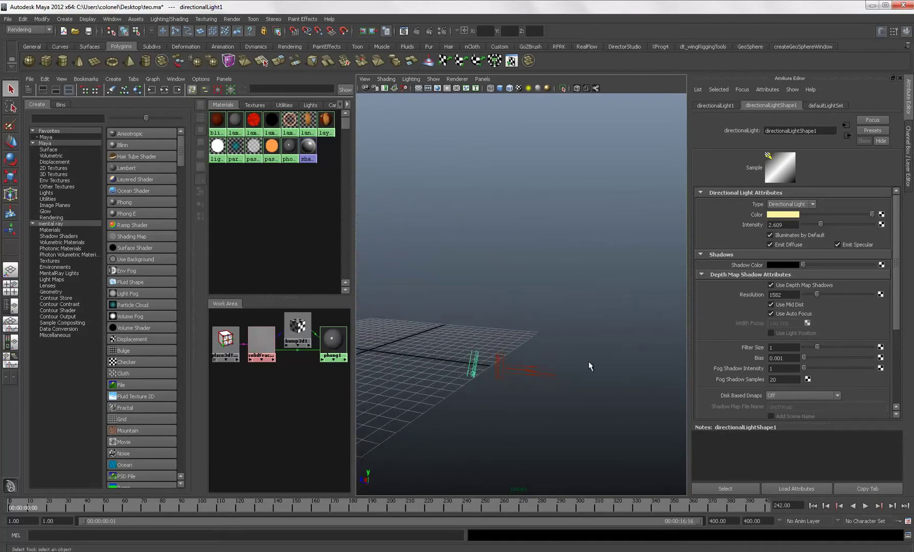
scroll(588, 361, down, 10)
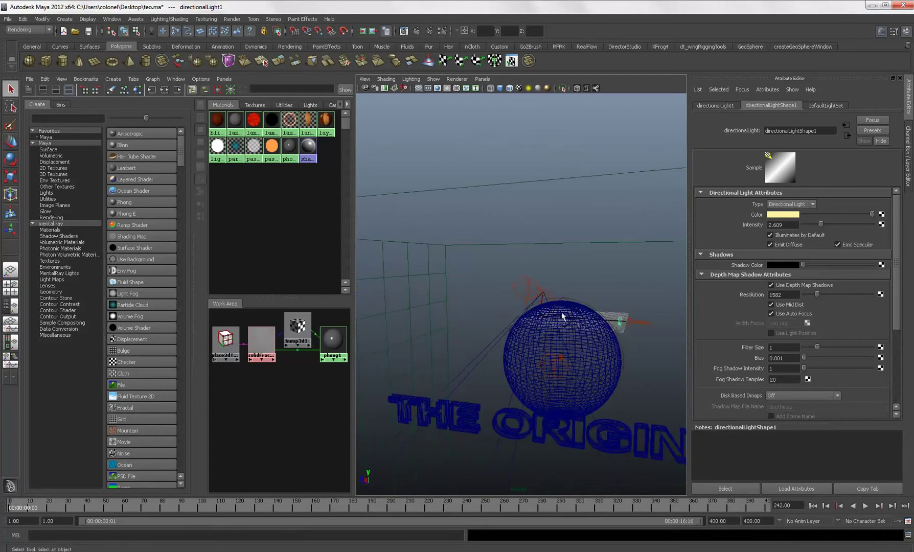
alt+drag(576, 330, 445, 333)
alt+middle_drag(446, 334, 620, 329)
scroll(529, 358, up, 4)
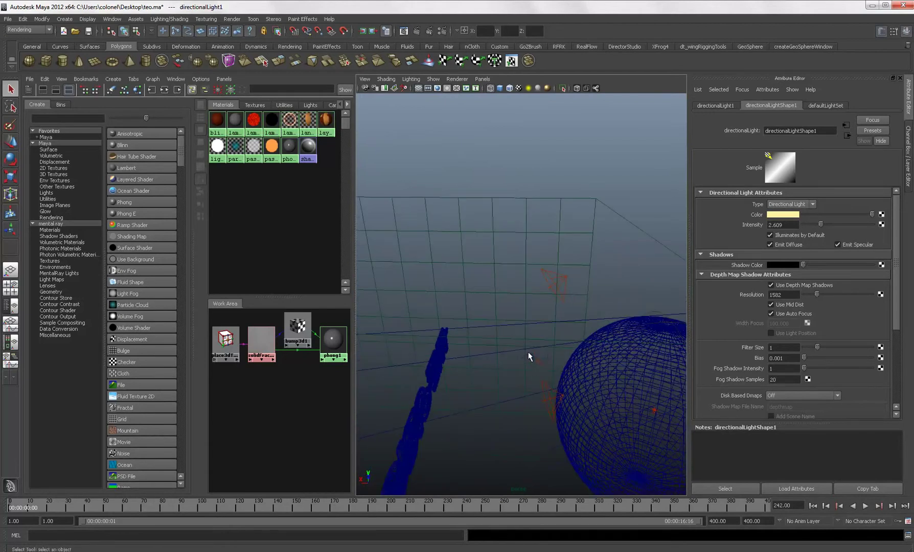
scroll(522, 333, down, 4)
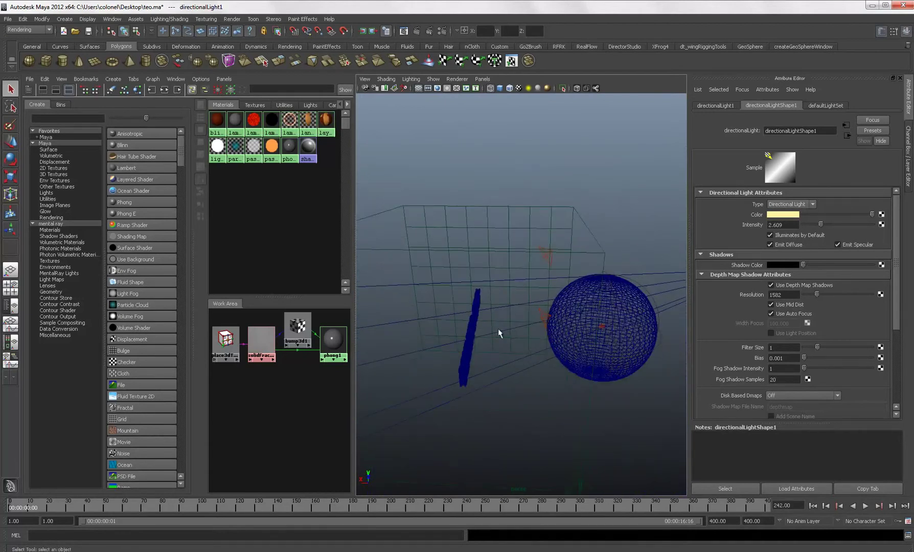
alt+drag(496, 328, 490, 347)
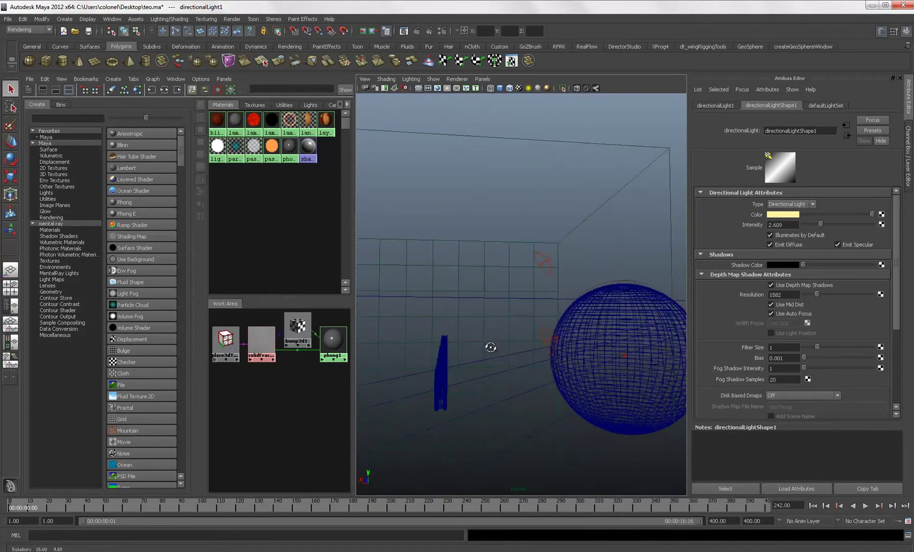
Step: Inspect spotLight1's orange-red colour at intensity 10
click(547, 335)
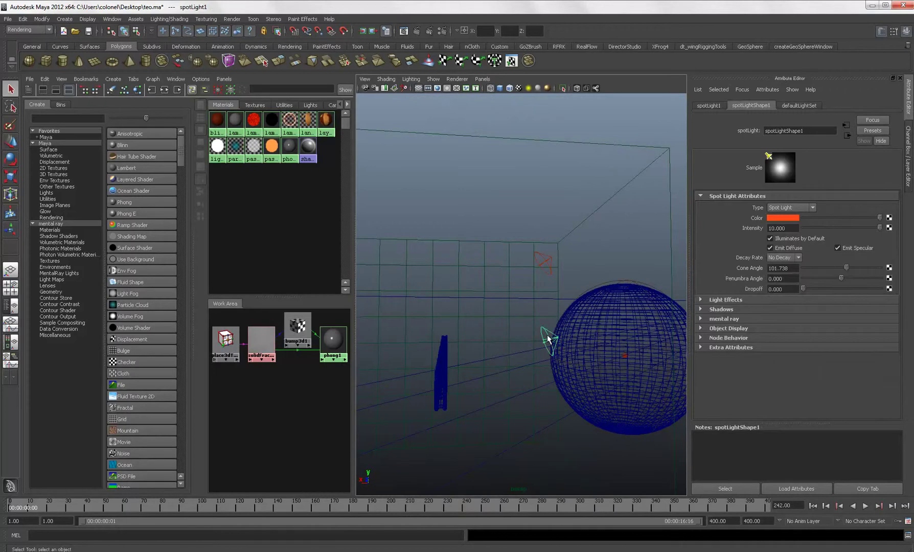
click(776, 215)
mouse_move(506, 294)
alt+mouse_down()
mouse_move(562, 290)
mouse_move(500, 298)
mouse_move(524, 323)
mouse_move(471, 316)
mouse_move(521, 302)
mouse_move(537, 275)
mouse_move(523, 268)
mouse_move(616, 284)
mouse_move(510, 301)
mouse_move(453, 297)
mouse_move(509, 300)
alt+mouse_up()
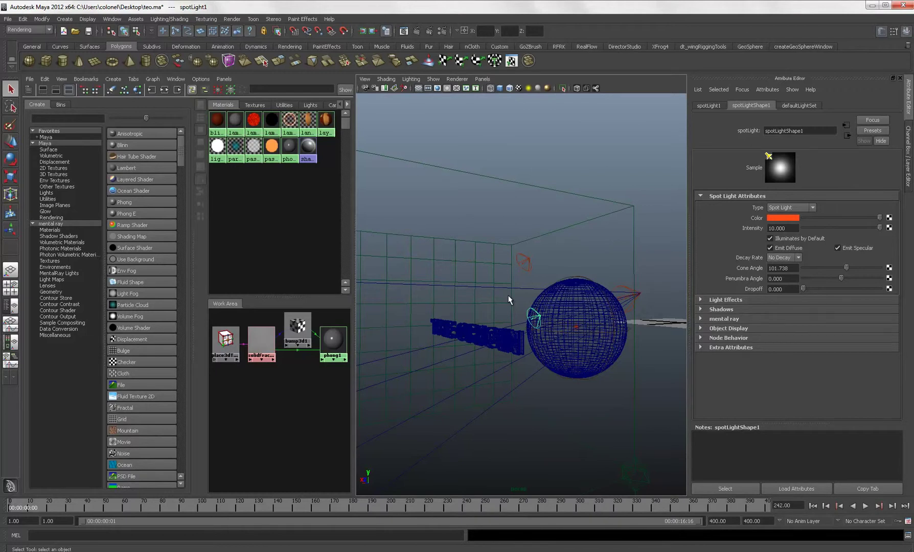
Step: Select spotLight2 to check it is white, at intensity 10, and emits specular light only
scroll(508, 300, up, 2)
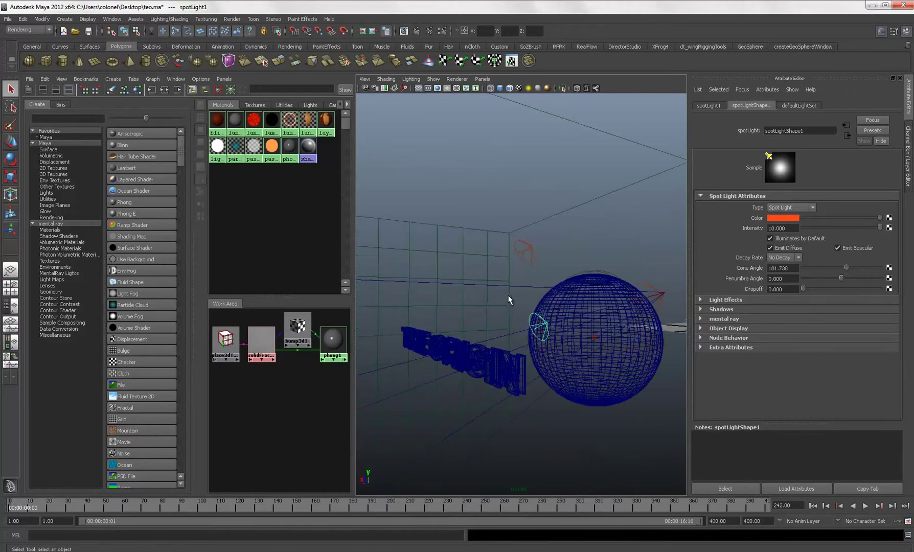
scroll(500, 293, up, 3)
alt+drag(501, 290, 439, 301)
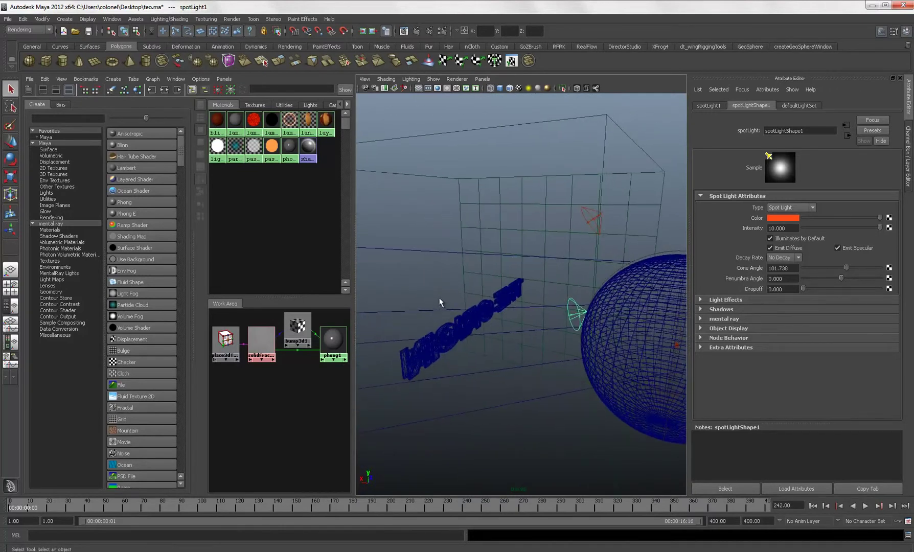
click(588, 219)
alt+drag(545, 241, 583, 263)
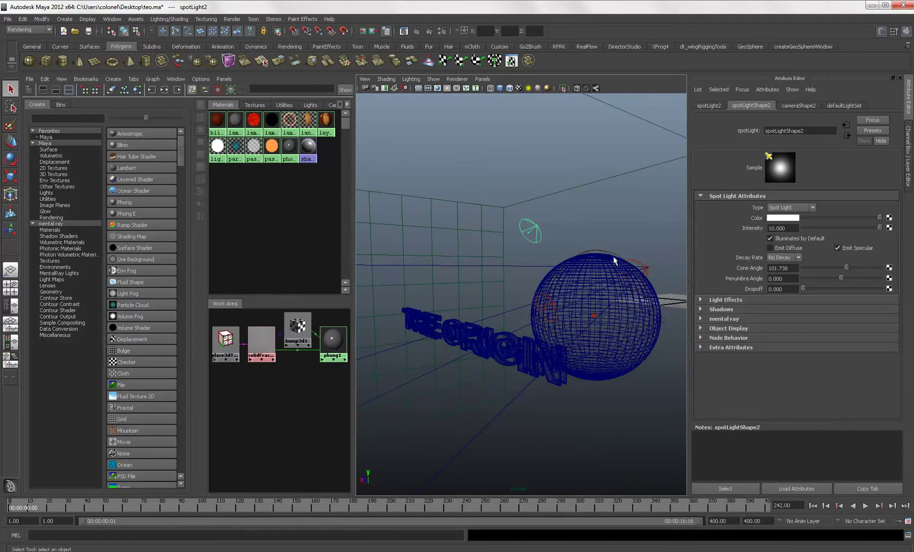
Step: Show spotLight2's raytrace shadow attributes: light radius 0, 14 shadow rays, ray depth limit 4
alt+drag(604, 261, 570, 263)
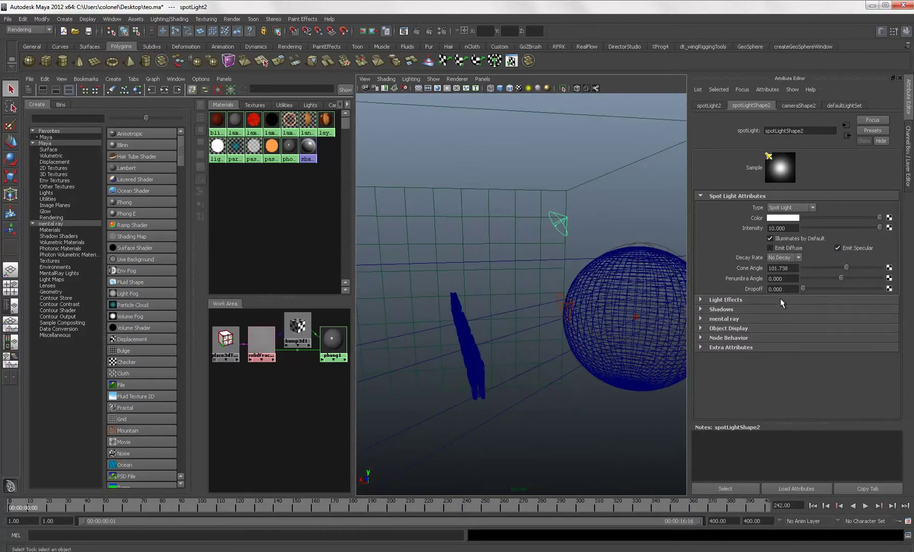
click(726, 300)
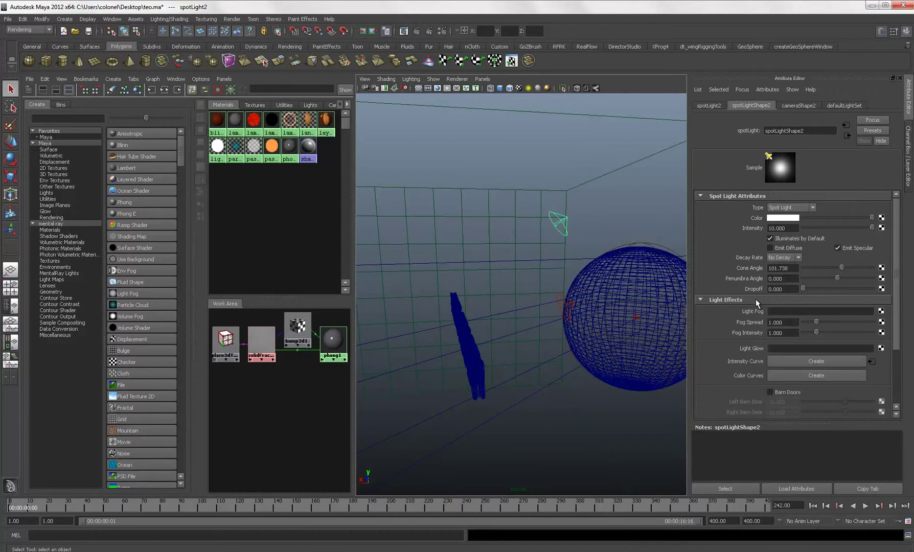
click(755, 299)
click(741, 309)
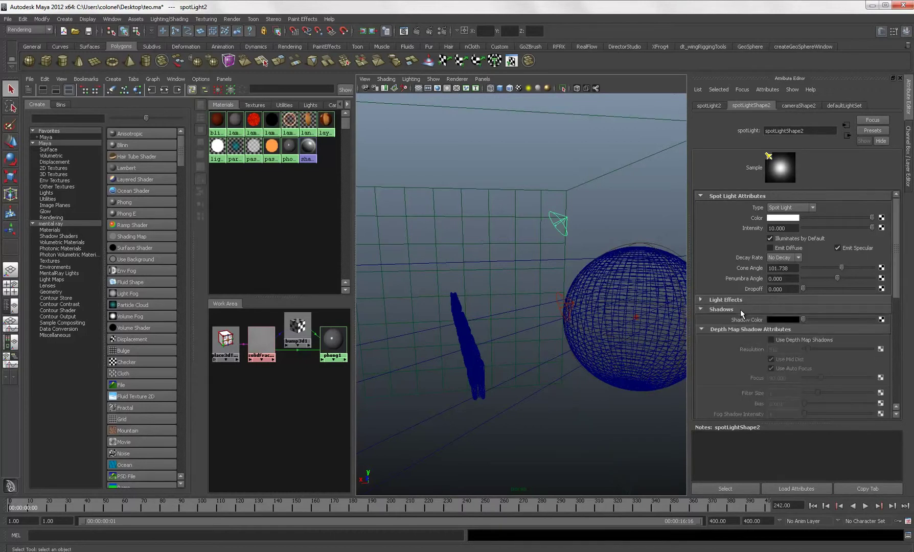
scroll(740, 310, down, 5)
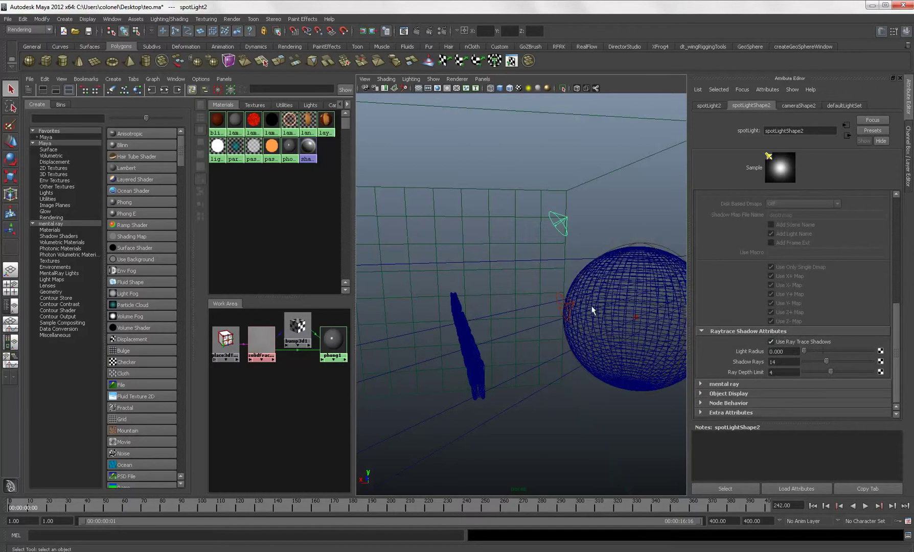
Step: Select spotLight1 and orbit in close to confirm it has the same raytraced shadow settings
click(566, 309)
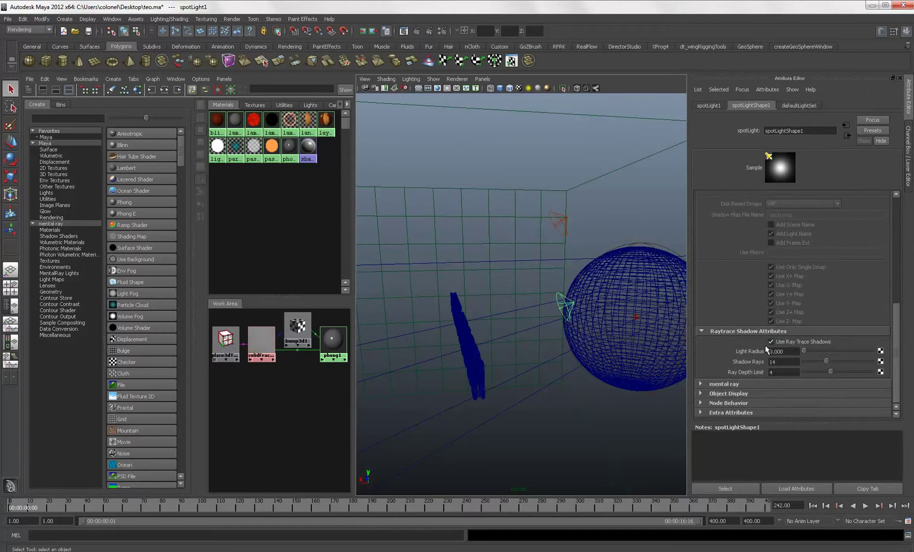
alt+drag(601, 321, 562, 299)
alt+middle_drag(561, 299, 544, 273)
alt+right_drag(545, 273, 553, 297)
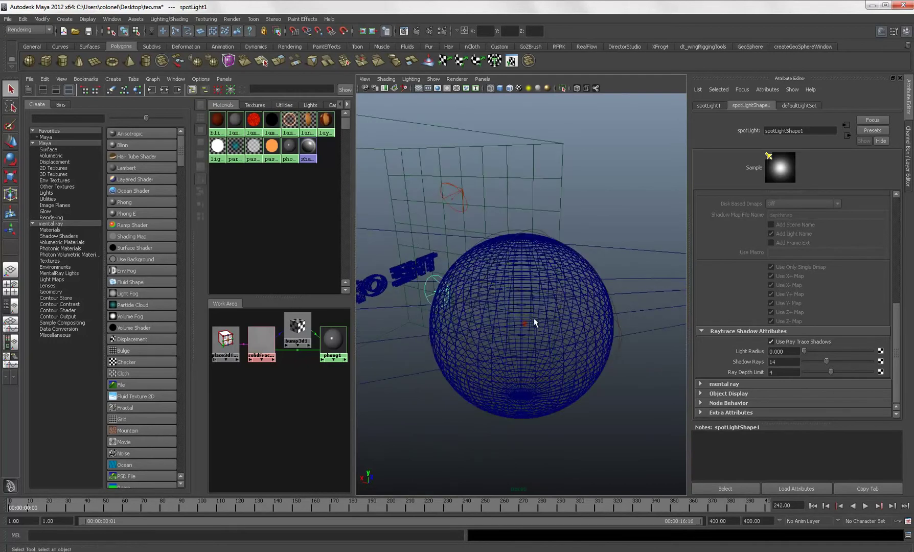
alt+drag(620, 349, 612, 285)
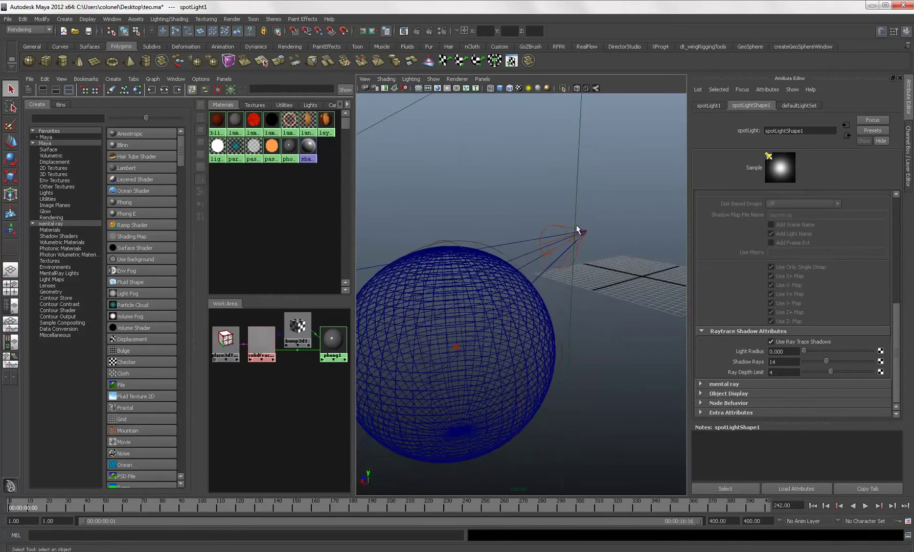
Step: Paste a copy of the spot light above the sphere and orbit so its cone points downward
click(592, 252)
alt+drag(606, 251, 502, 250)
key(ctrl+v)
scroll(502, 250, down, 3)
alt+middle_drag(503, 250, 504, 247)
alt+drag(504, 247, 607, 274)
Step: Open the pasted spotlight's pasted__lightFog3 fog to check its white colour and 0.578 density
scroll(479, 264, up, 3)
scroll(428, 207, down, 3)
scroll(610, 266, up, 2)
scroll(609, 266, up, 2)
scroll(762, 295, up, 5)
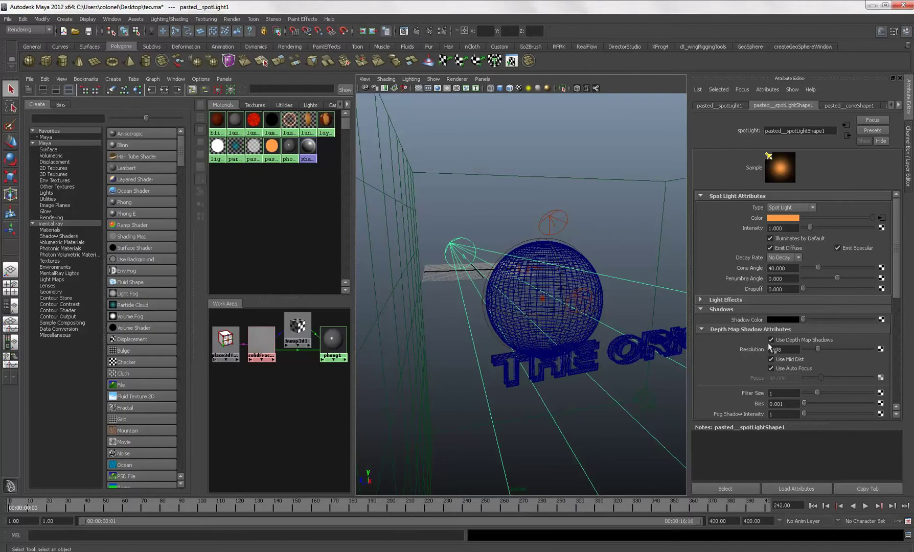
scroll(743, 353, down, 5)
scroll(773, 359, up, 2)
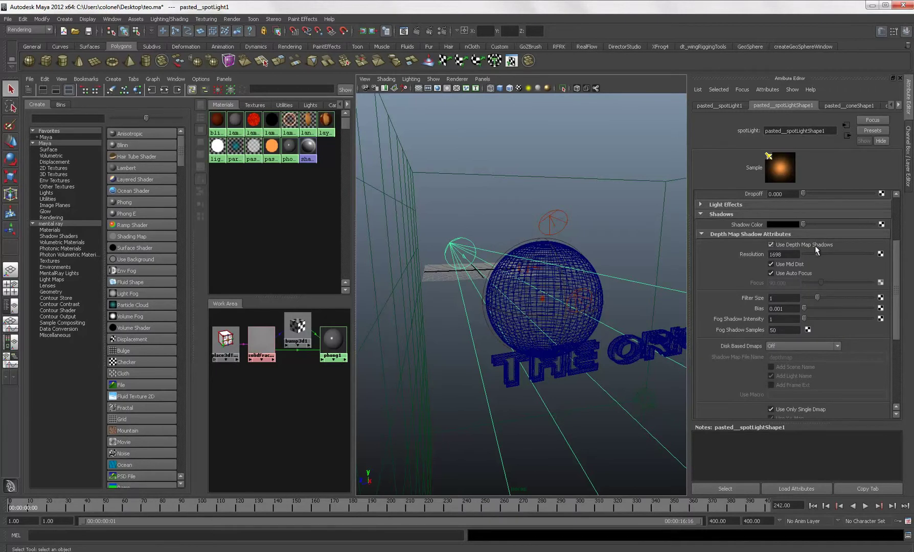
scroll(814, 247, up, 2)
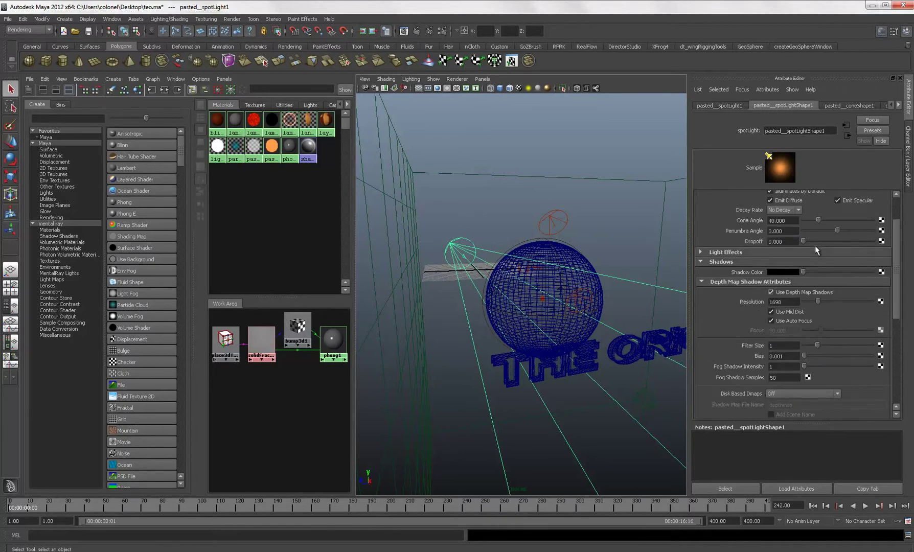
click(736, 252)
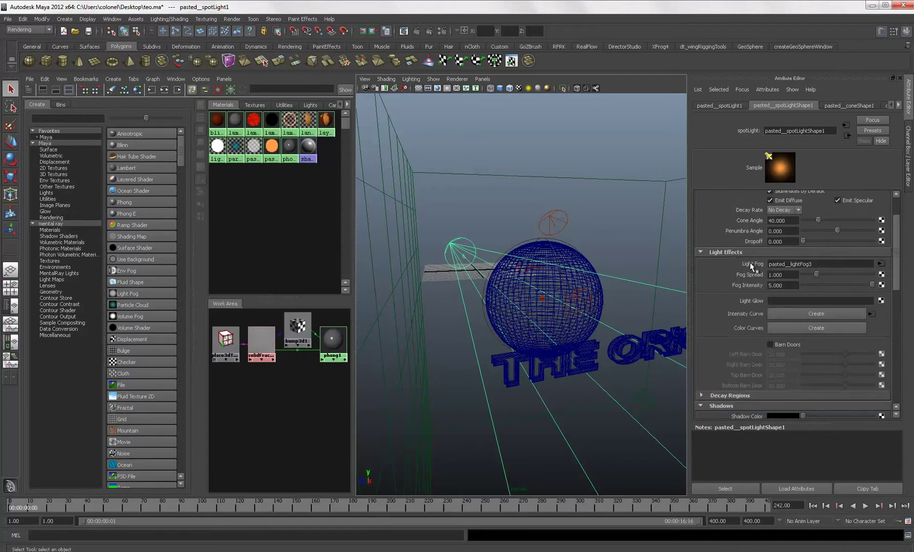
click(881, 263)
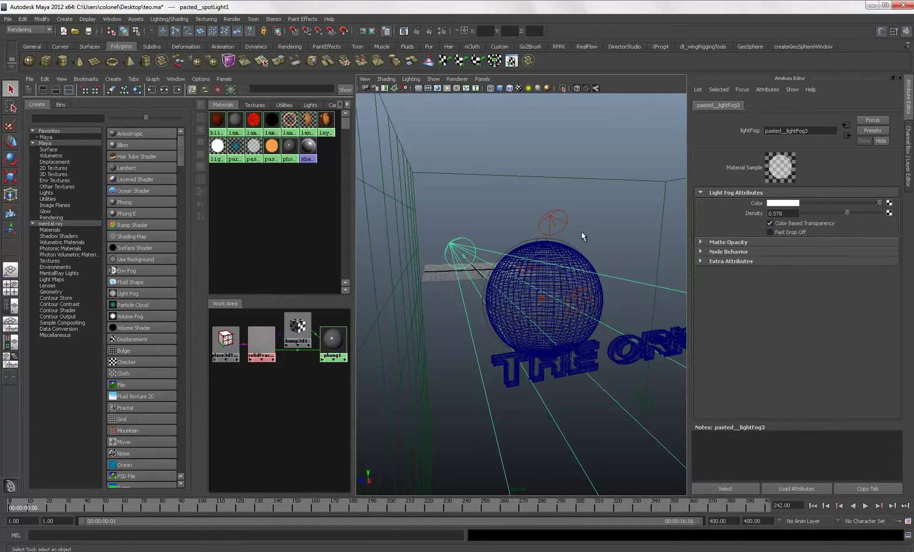
alt+drag(621, 218, 602, 230)
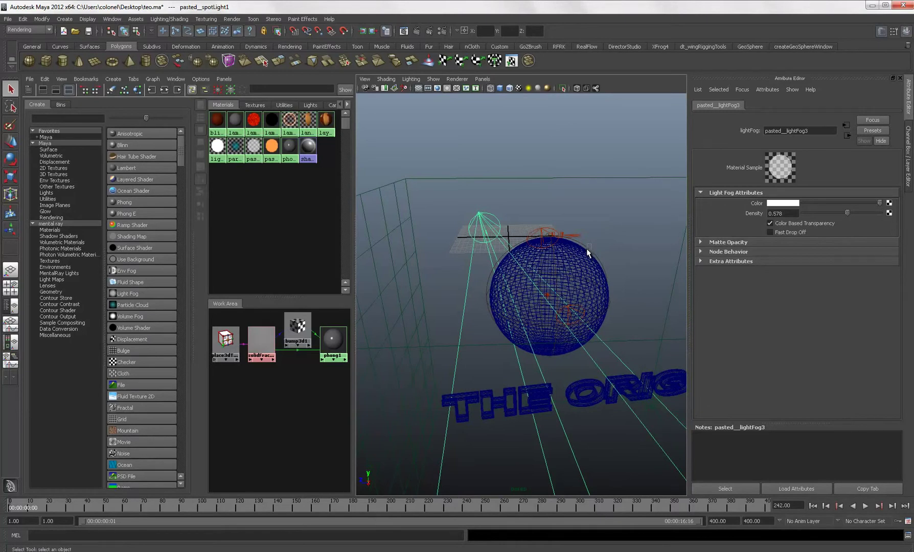
Step: Select pointLight1 and check its light colour and intensity 1.000 in pointLightShape1
click(587, 253)
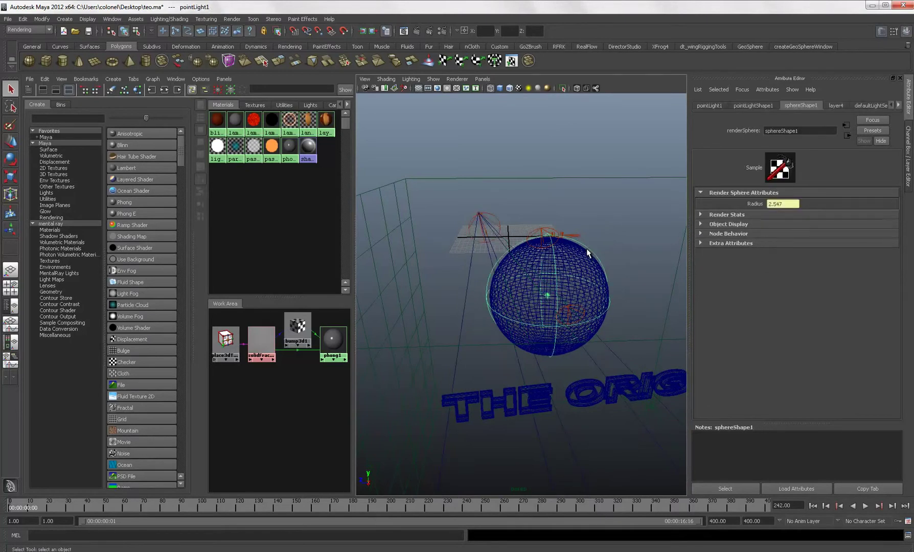
click(709, 105)
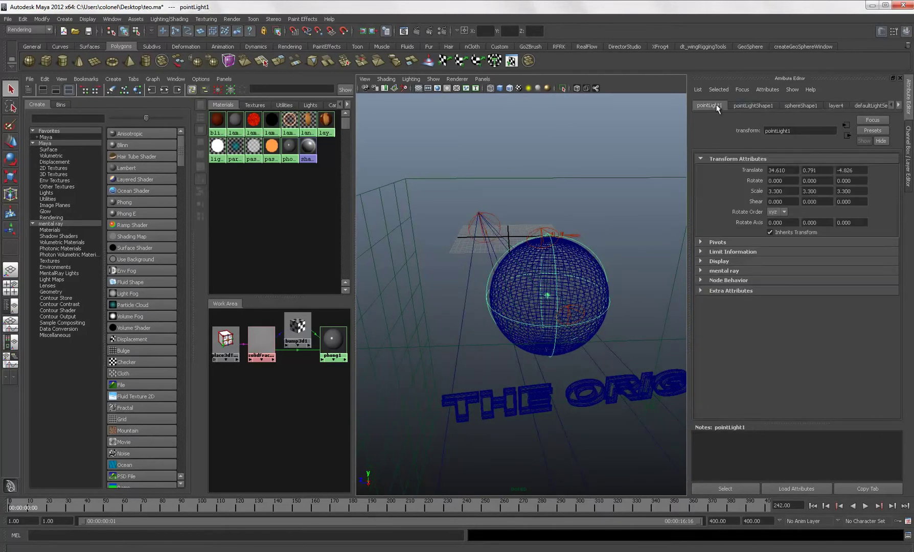
click(746, 106)
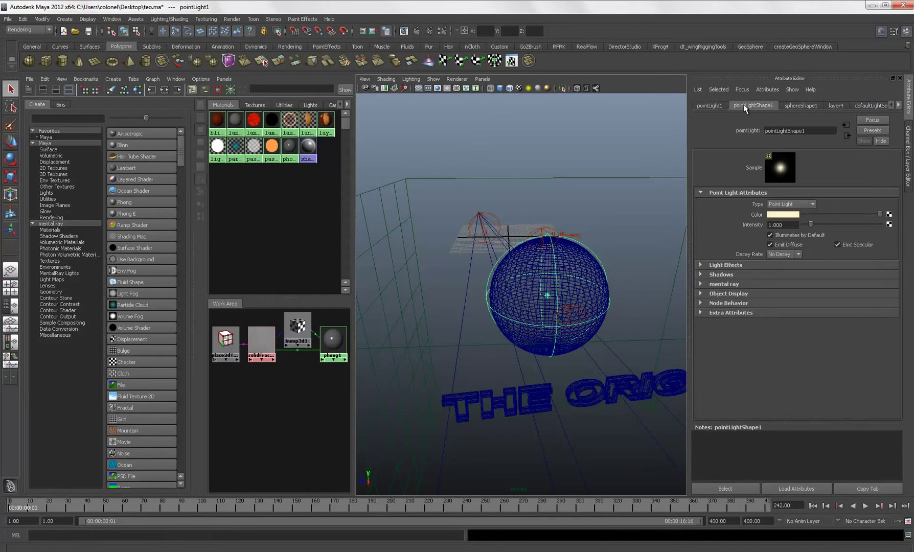
click(777, 216)
Step: Check lightFog1 and its ramp2 orange-to-white circular colours, then reselect pointLight1
click(737, 265)
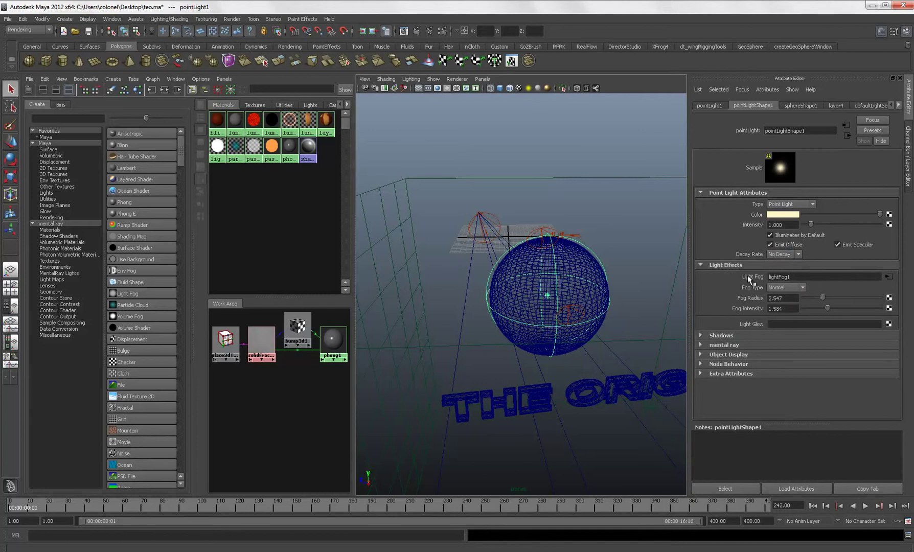
click(888, 277)
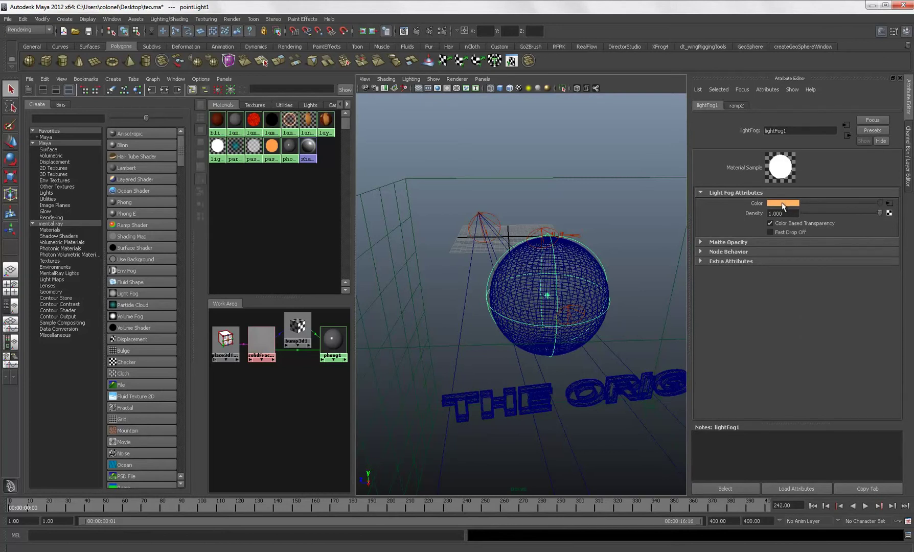
click(889, 203)
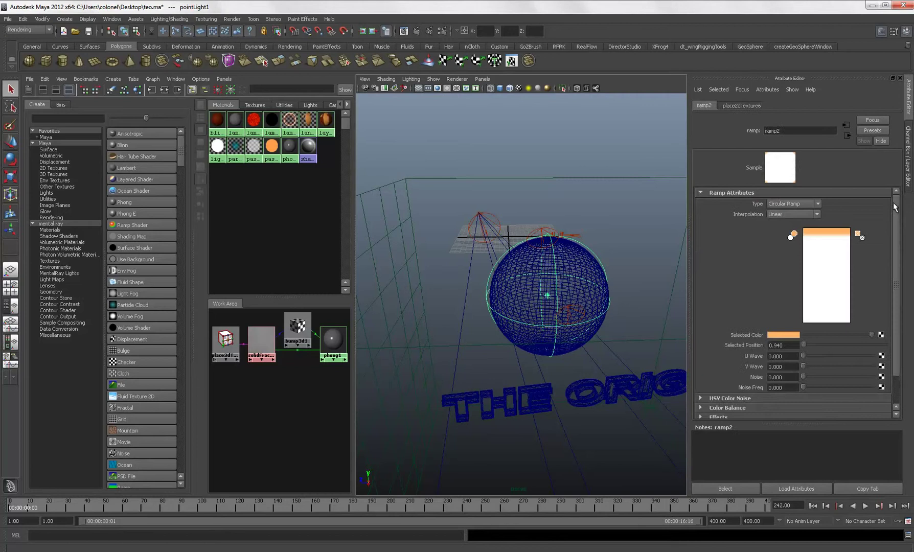
click(782, 335)
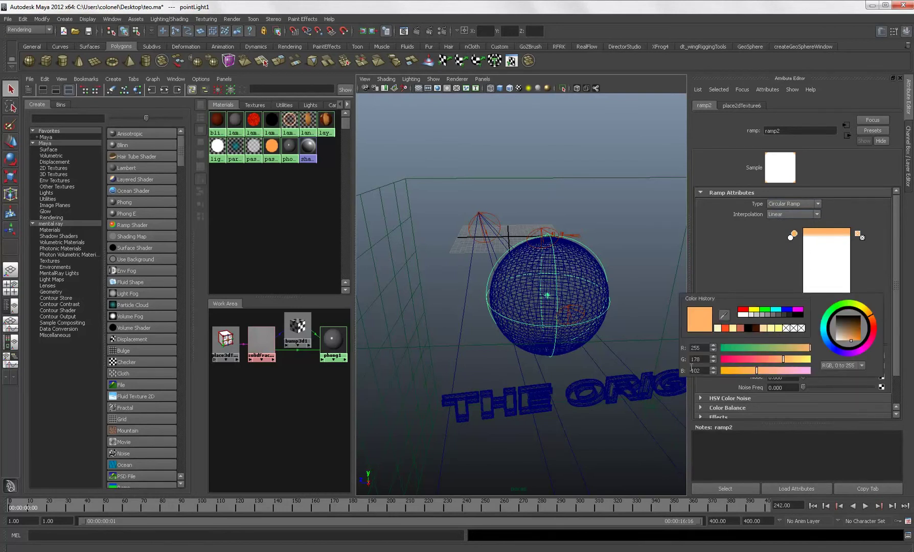
click(791, 237)
click(769, 336)
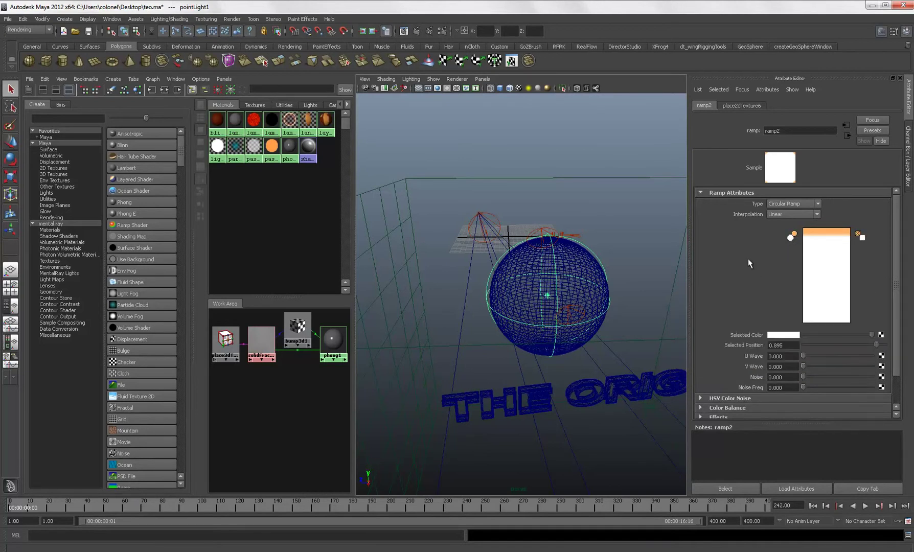
click(599, 263)
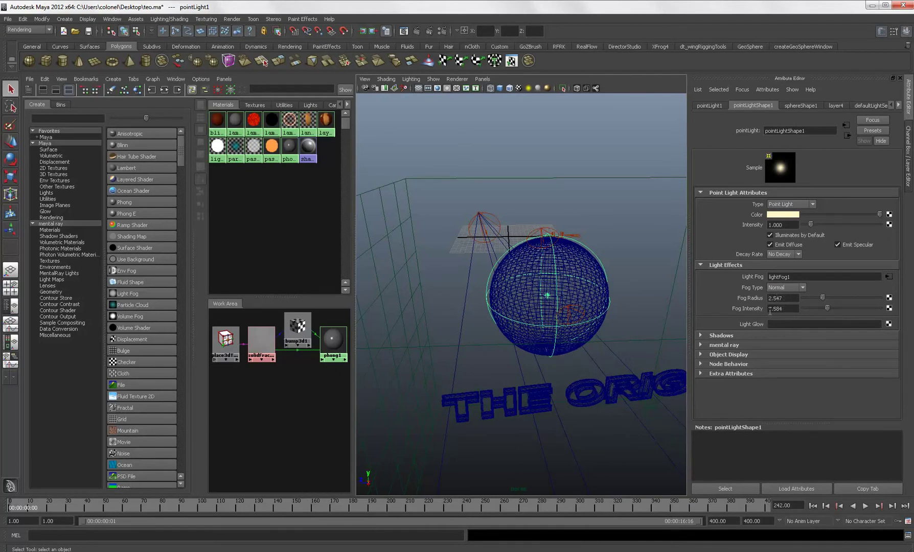
Step: Review pointLightShape1's Depth Map and Raytrace Shadow Attributes, confirming both are switched off
click(729, 336)
scroll(731, 336, down, 5)
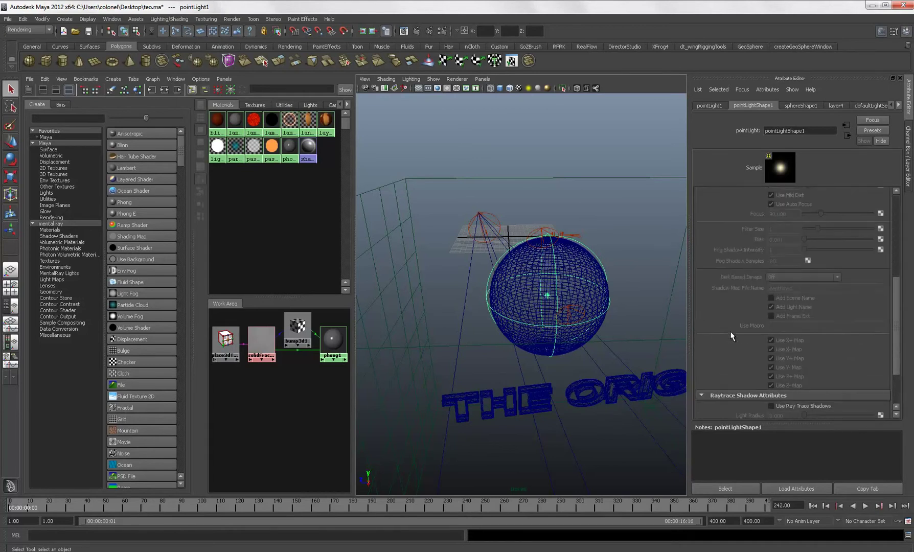
scroll(731, 335, down, 3)
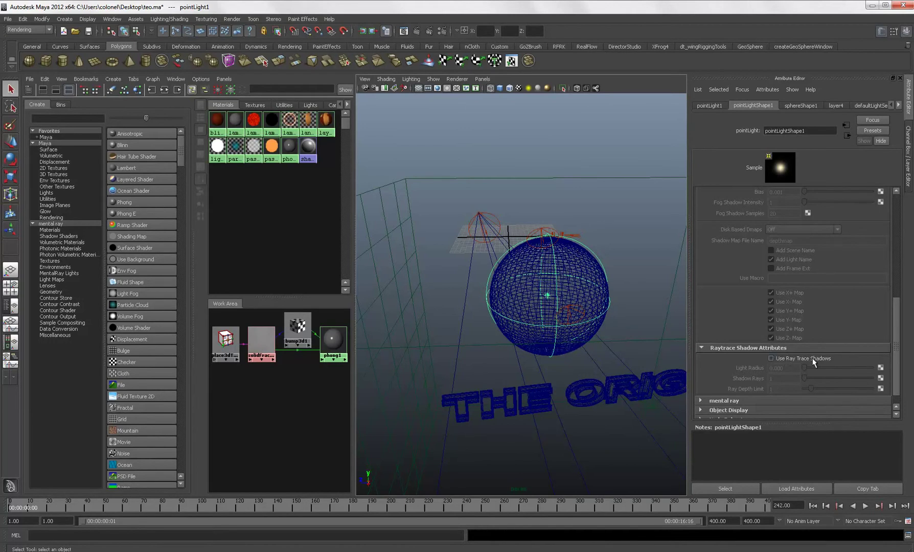
scroll(813, 360, up, 5)
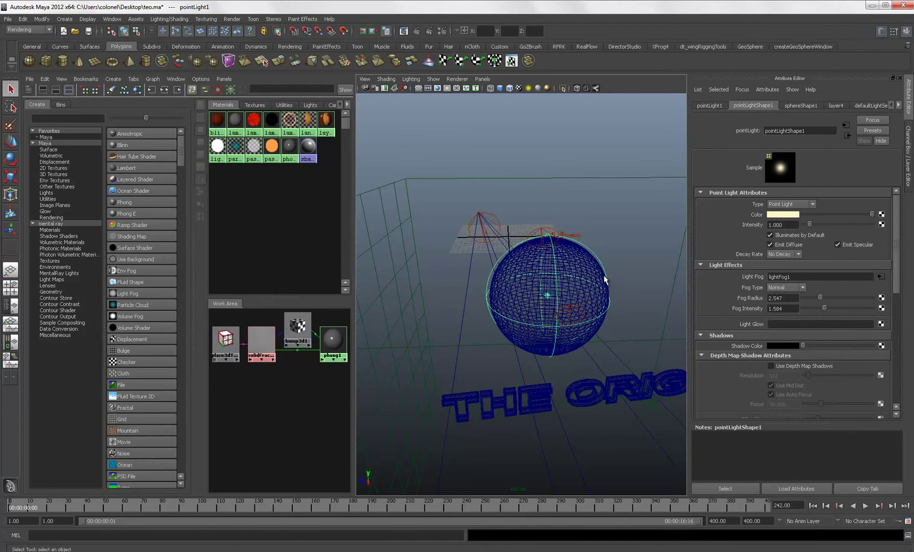
click(442, 32)
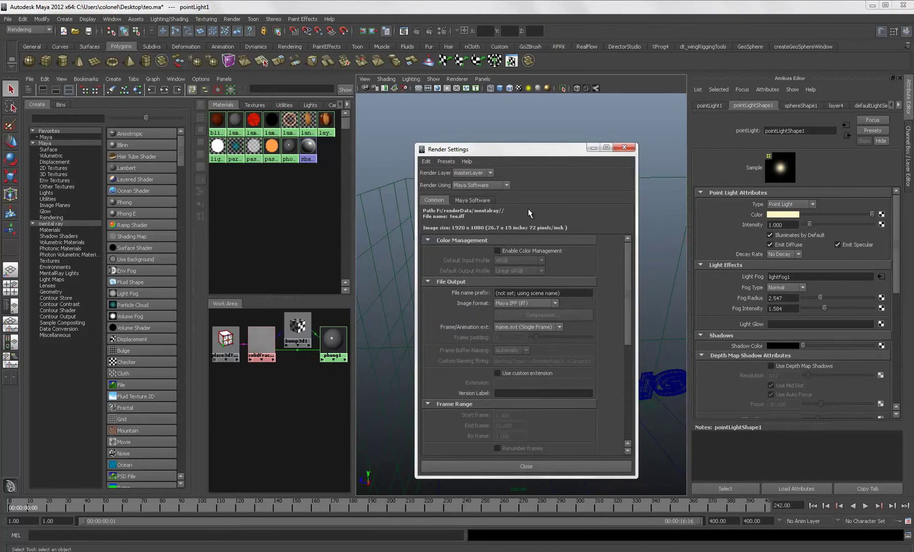
click(468, 185)
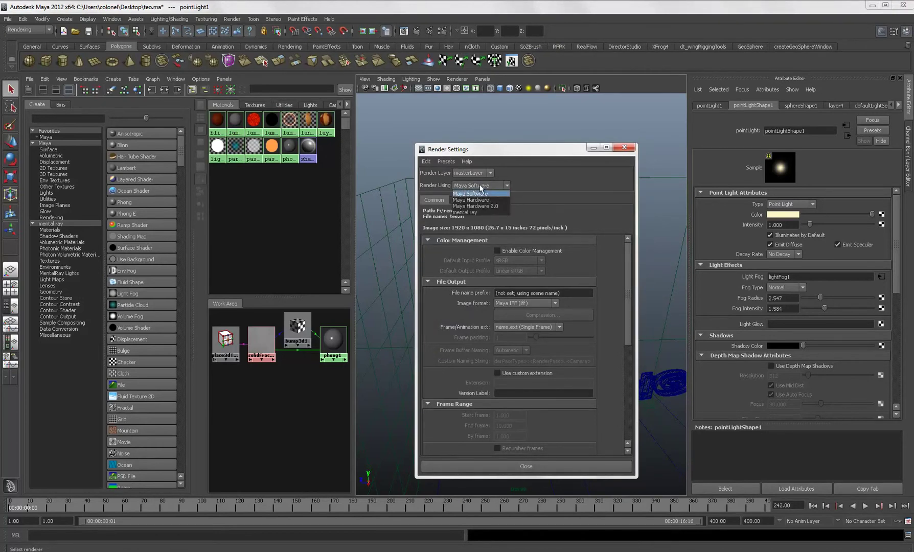
click(480, 193)
click(473, 200)
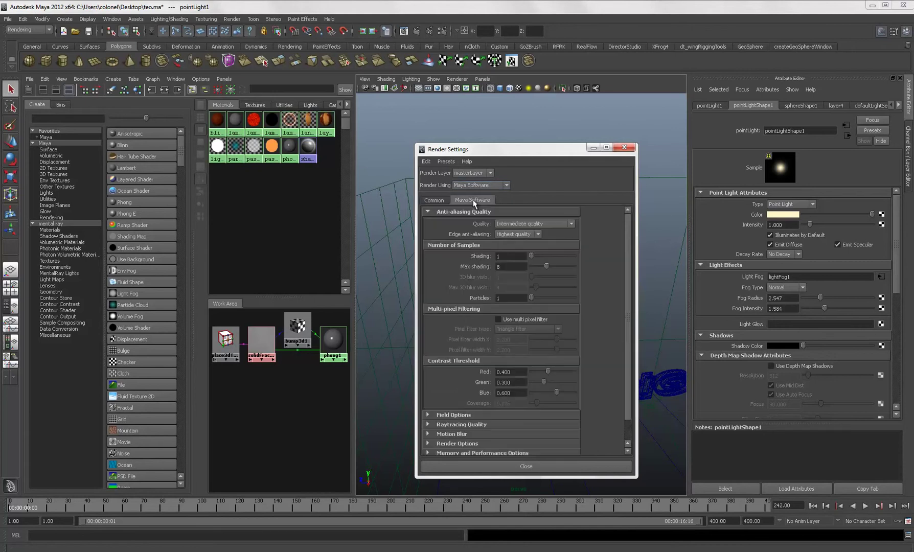
click(438, 203)
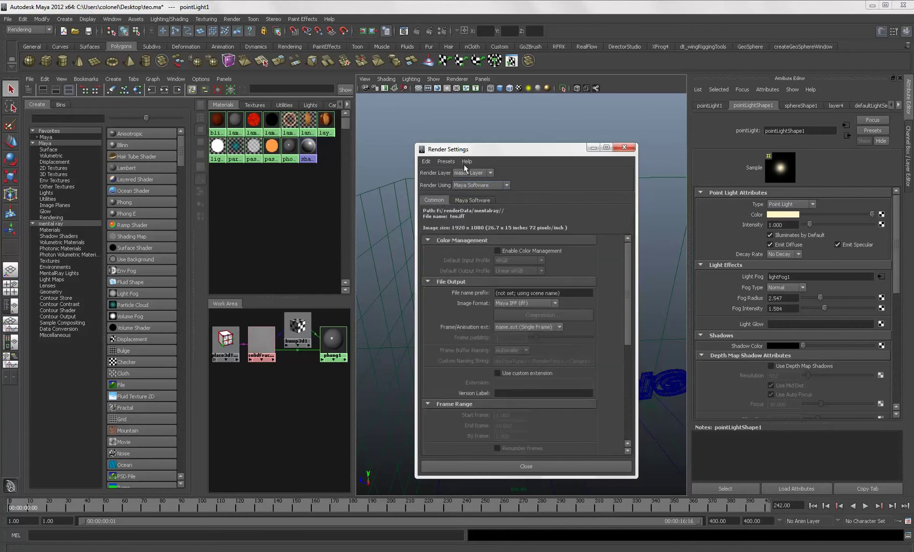
drag(499, 148, 716, 159)
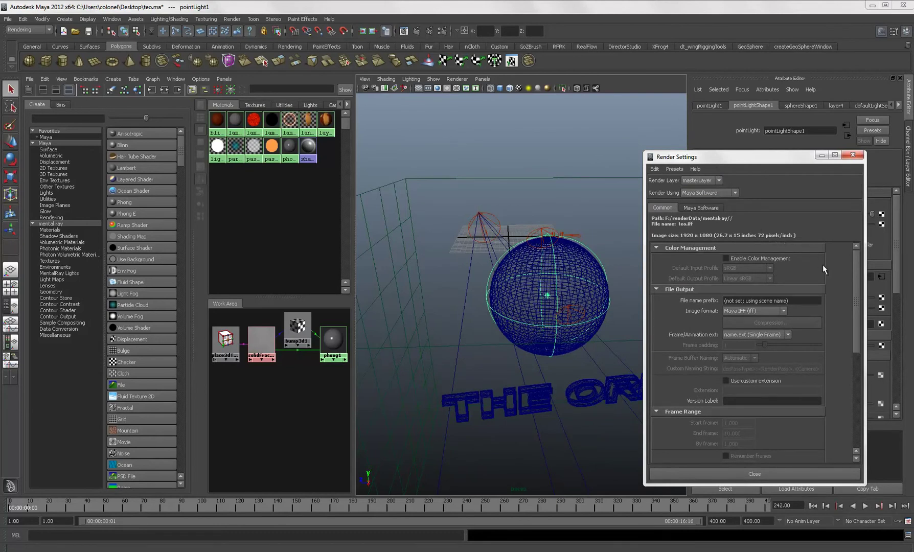
scroll(822, 265, down, 3)
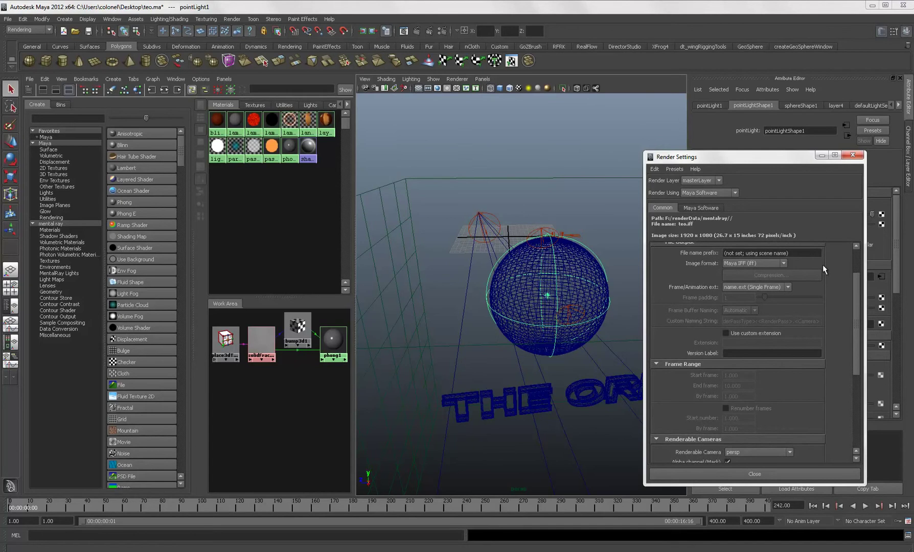
scroll(823, 265, down, 3)
scroll(822, 264, up, 6)
click(755, 312)
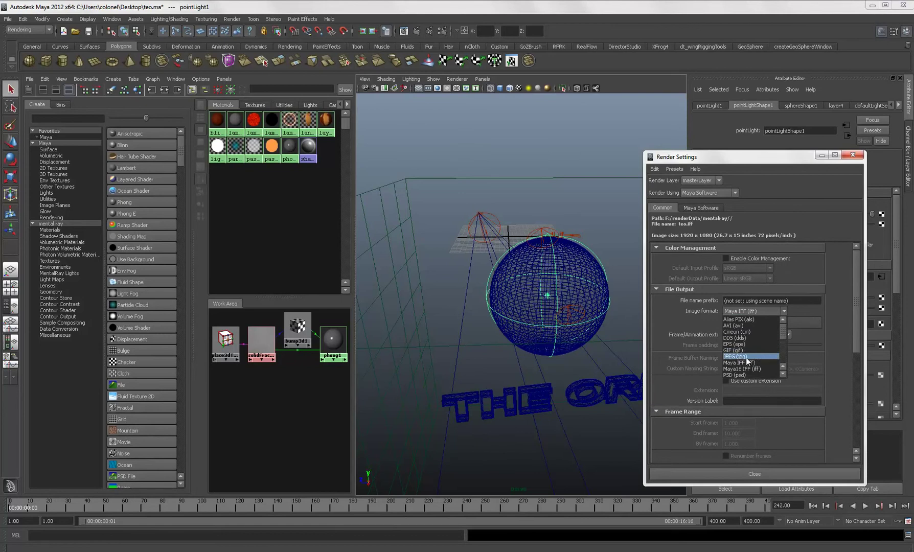
click(834, 313)
scroll(834, 313, down, 3)
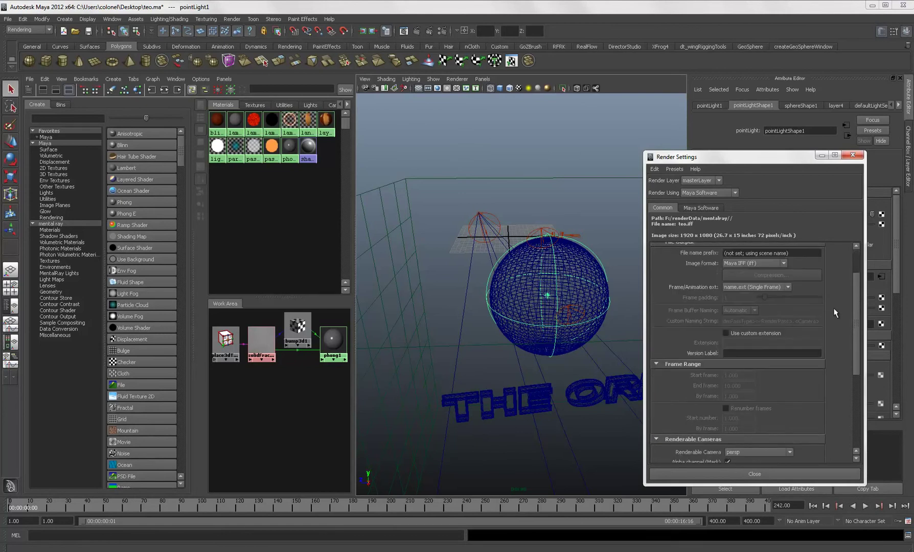
scroll(834, 313, down, 6)
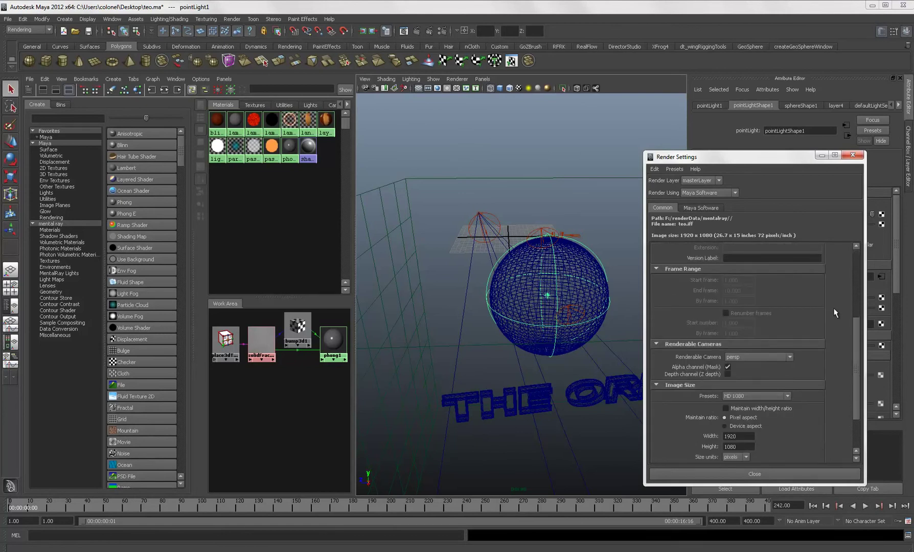
scroll(812, 339, down, 3)
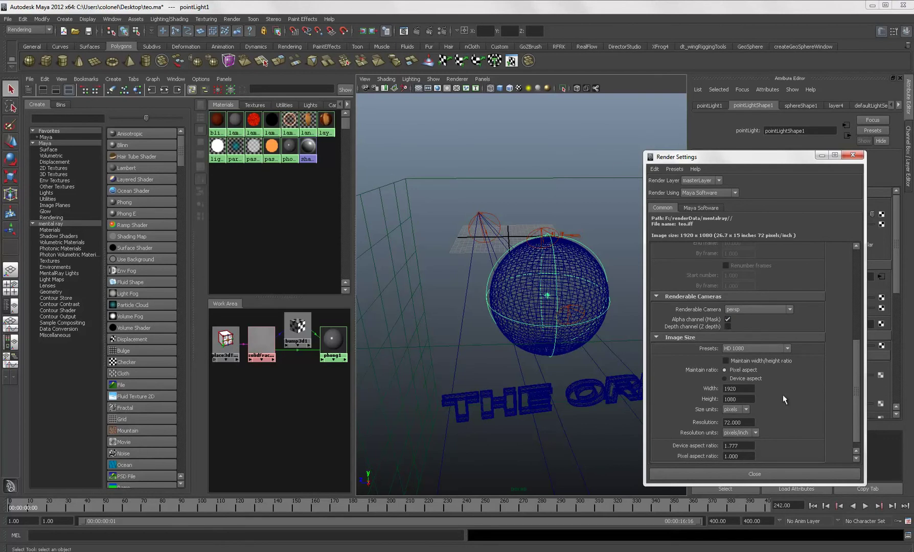
scroll(783, 394, down, 1)
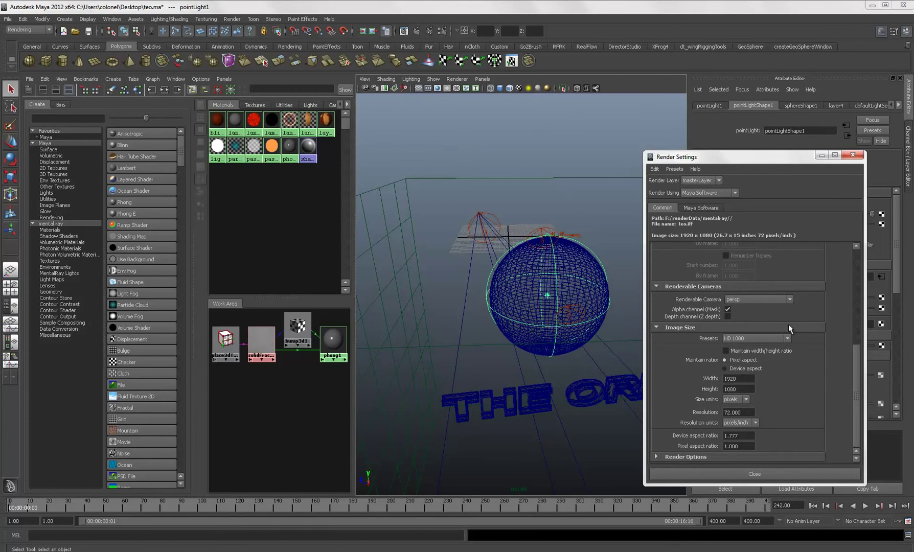
click(698, 206)
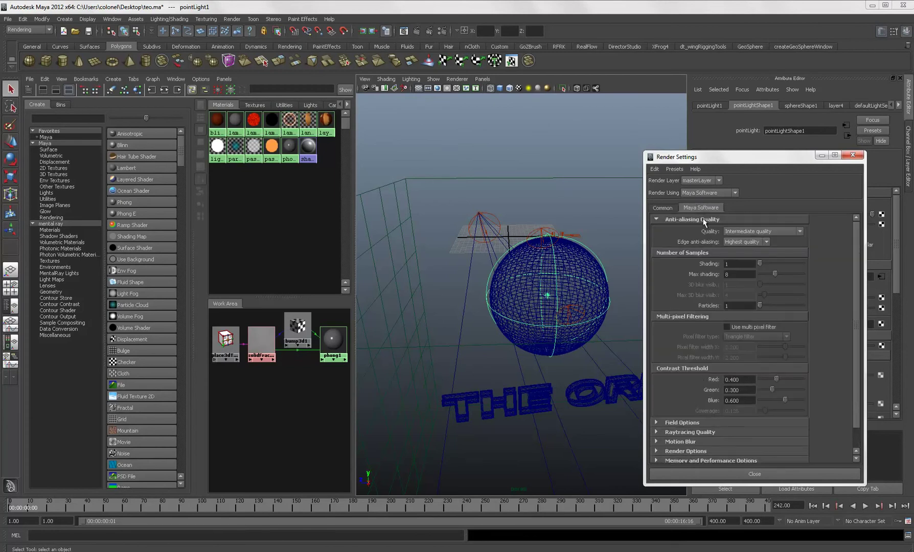
click(752, 240)
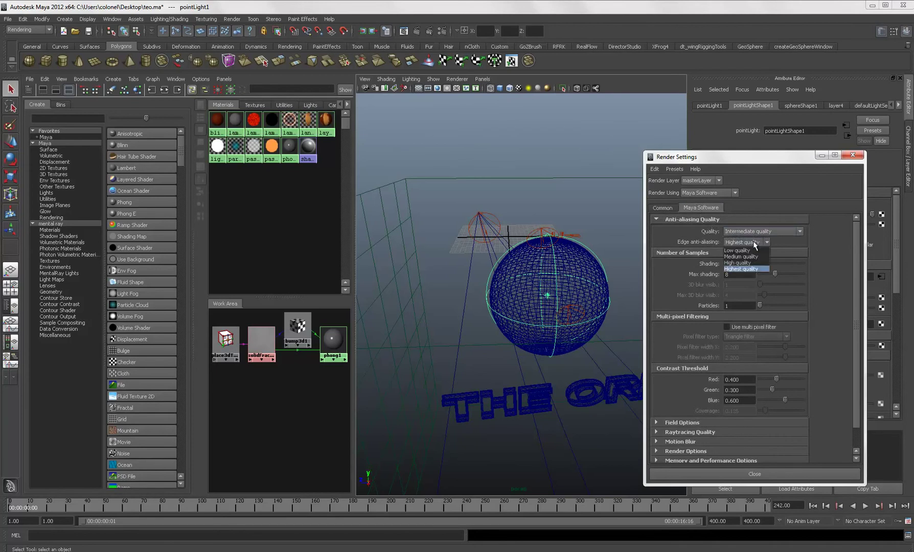
click(745, 269)
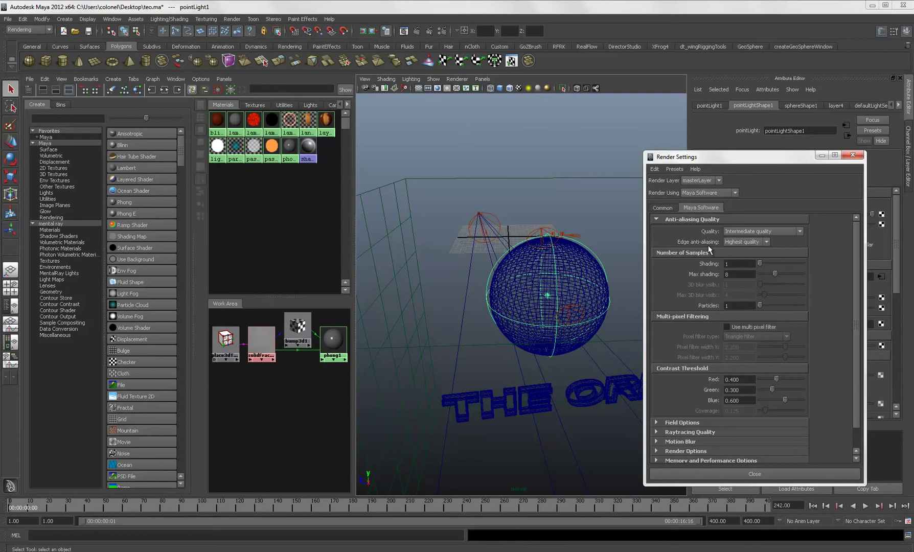
click(773, 475)
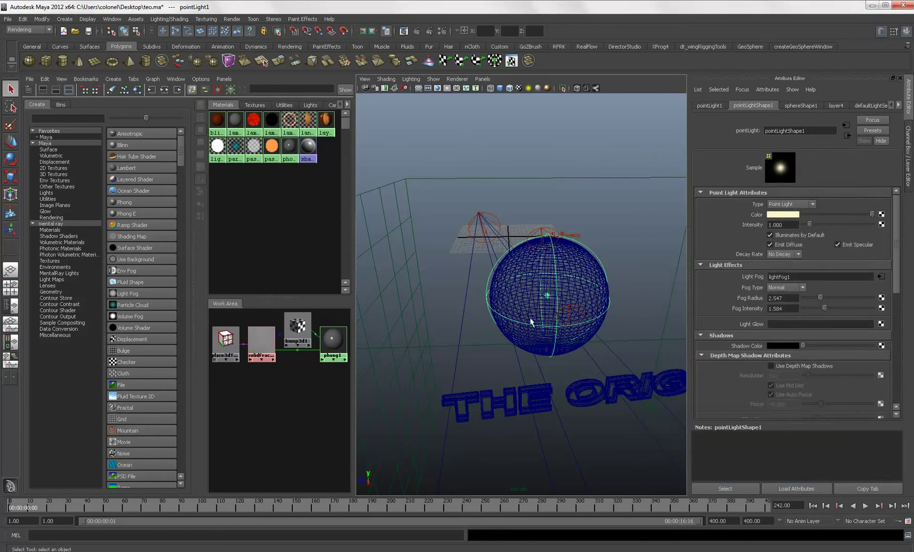
scroll(532, 322, down, 6)
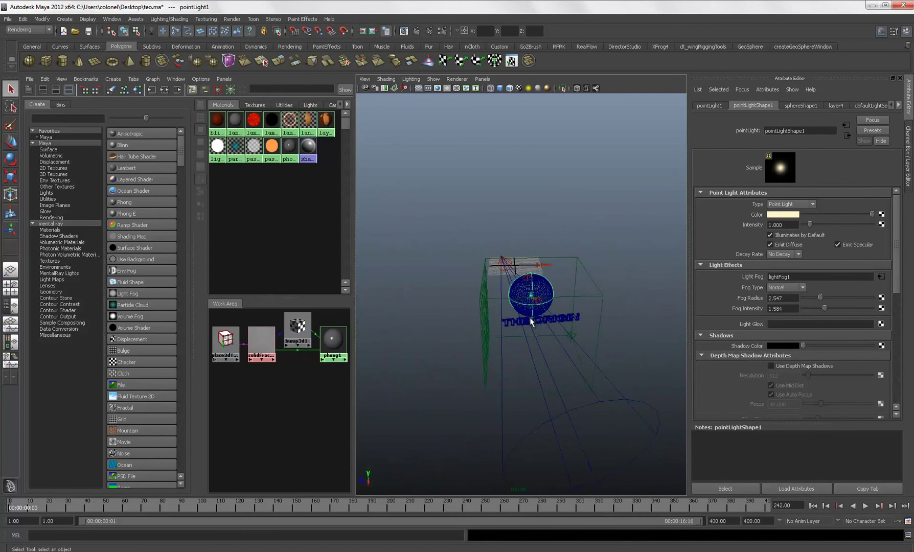
scroll(532, 321, up, 3)
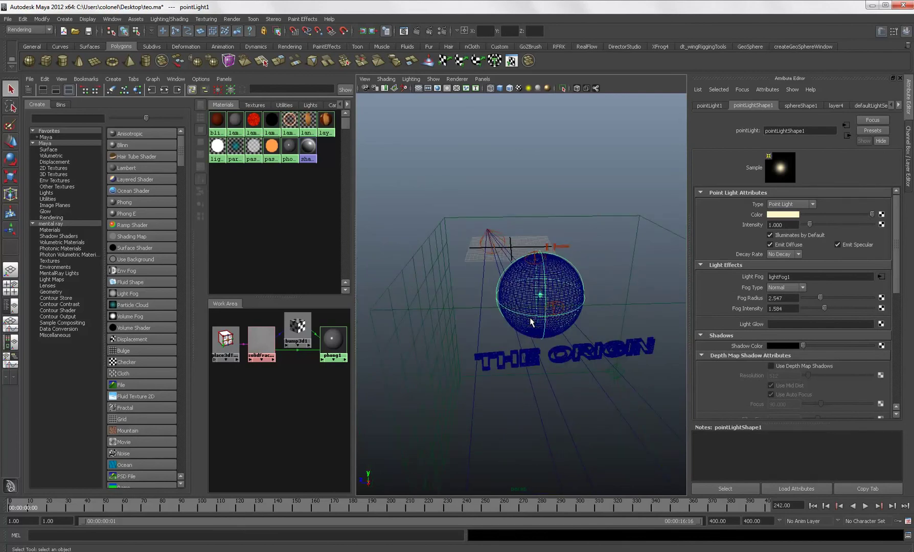